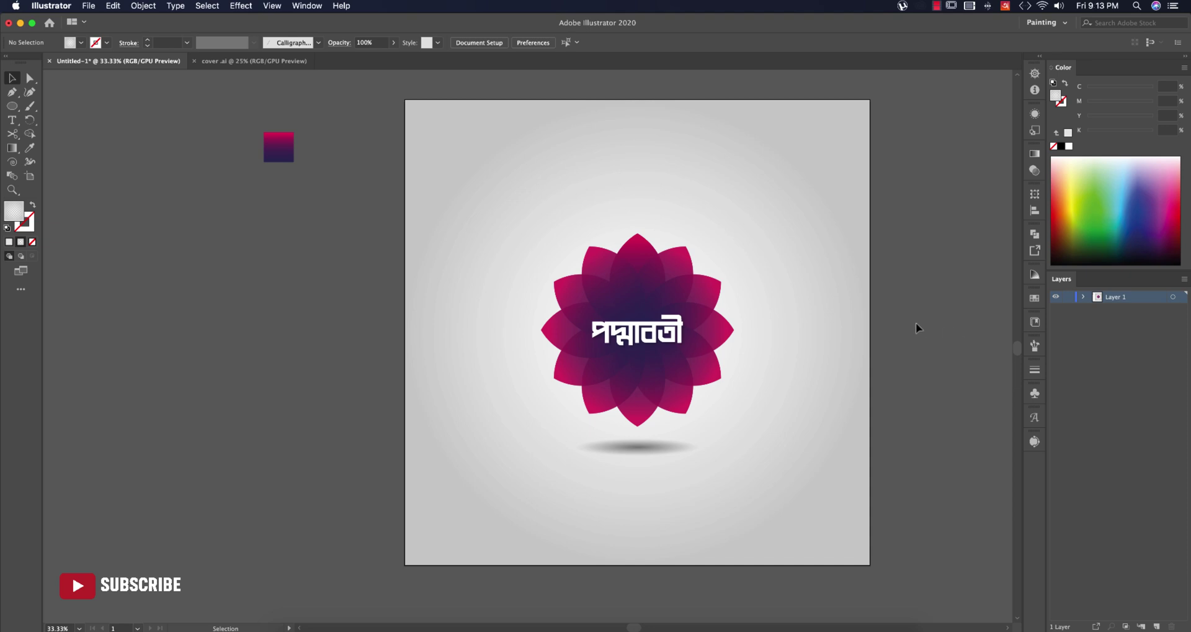
# Set up a new document named লোগো at 2000 × 2000 px
pyautogui.click(861, 320)
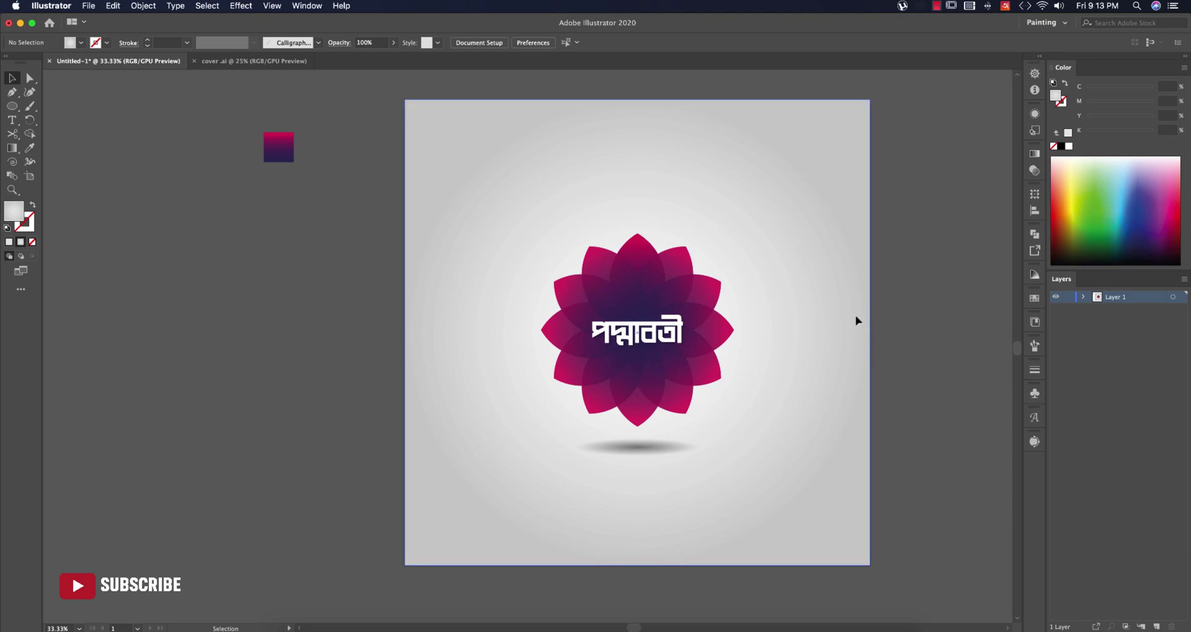
pyautogui.click(899, 341)
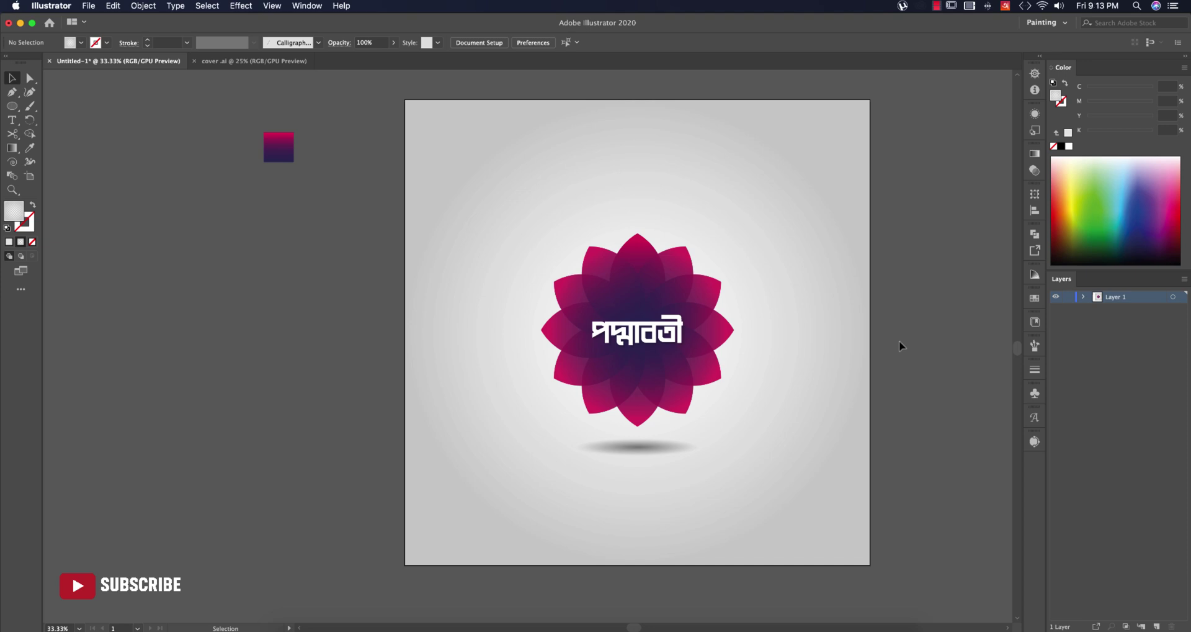
pyautogui.click(89, 6)
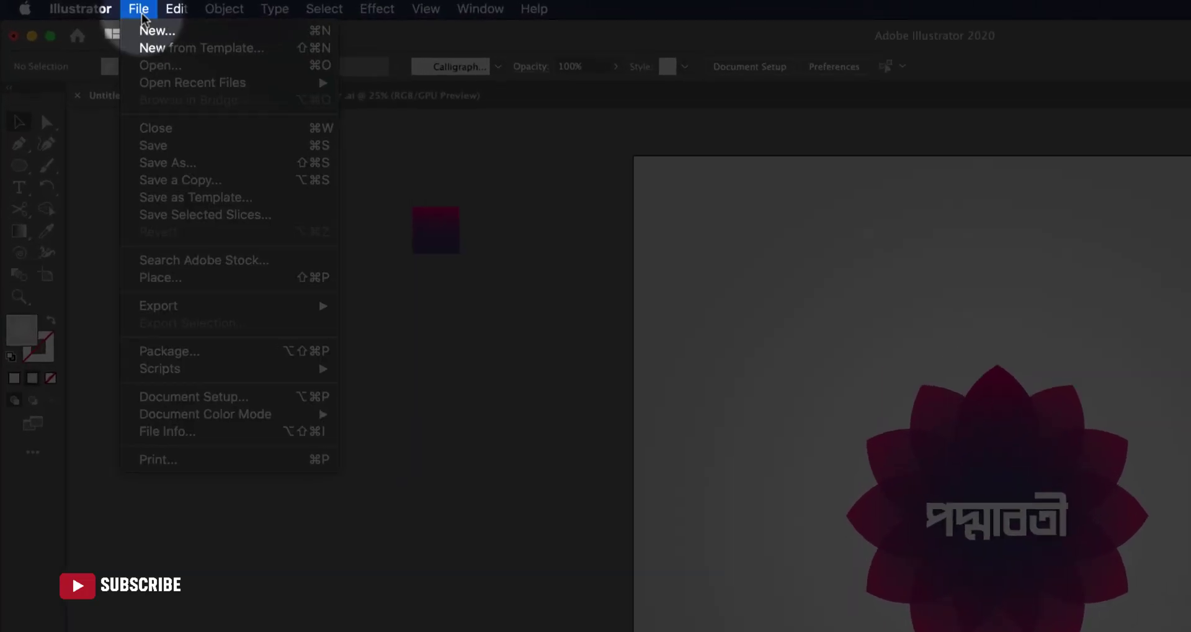
pyautogui.click(223, 34)
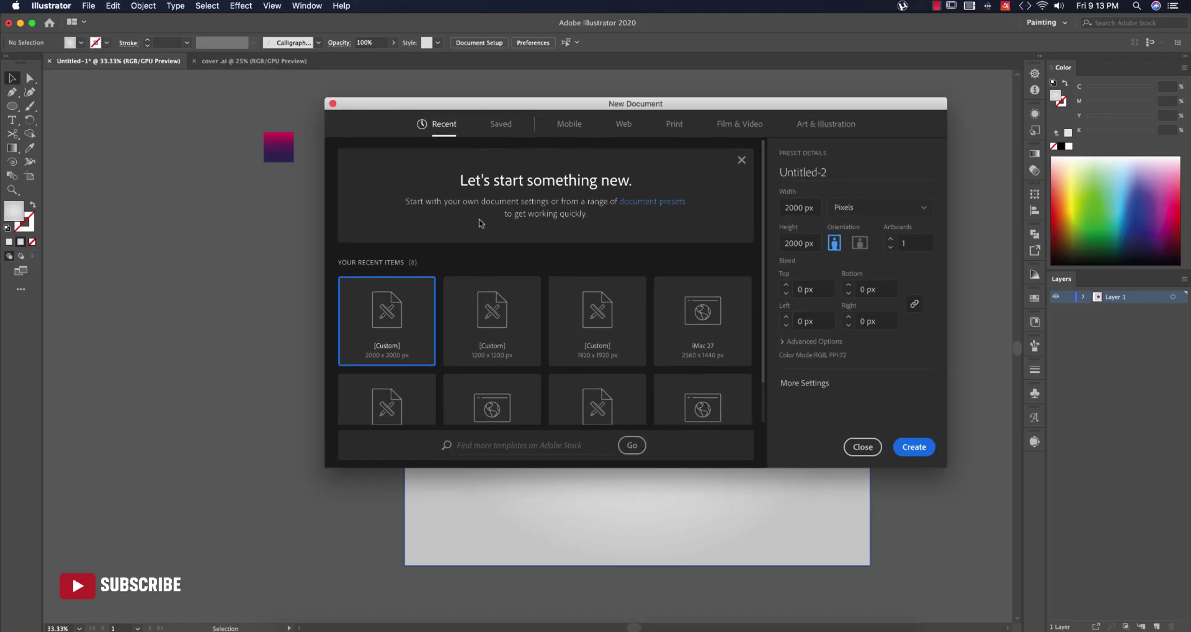
pyautogui.click(800, 207)
pyautogui.click(803, 243)
pyautogui.click(824, 174)
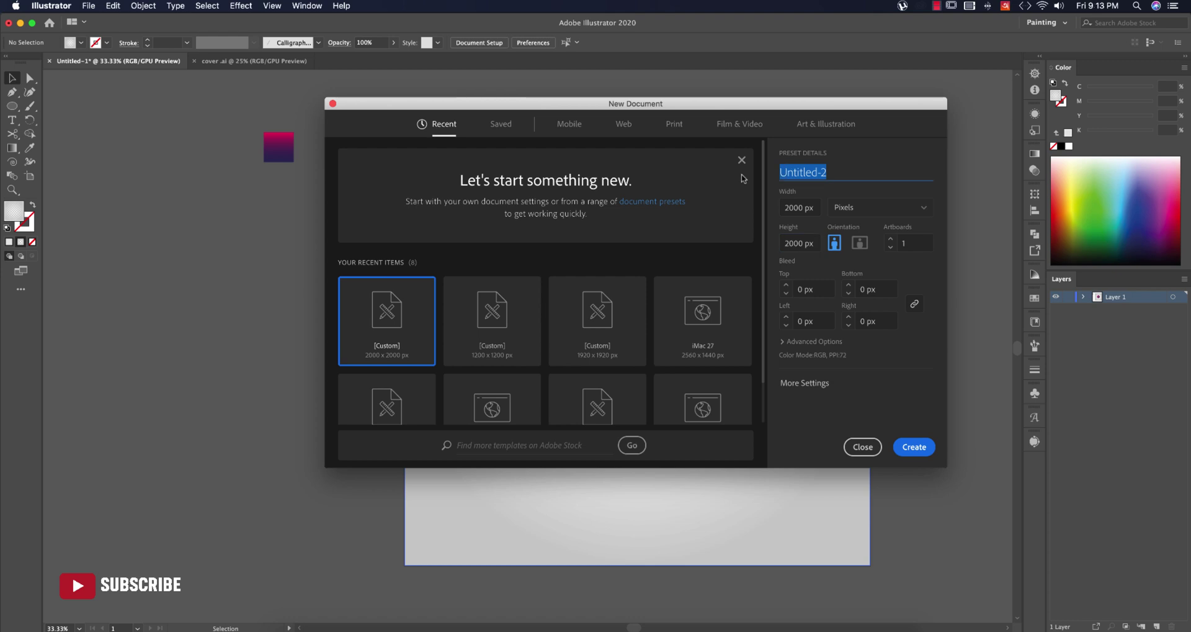
pyautogui.write('লোগো')
pyautogui.hotkey('ctrl', 'space')
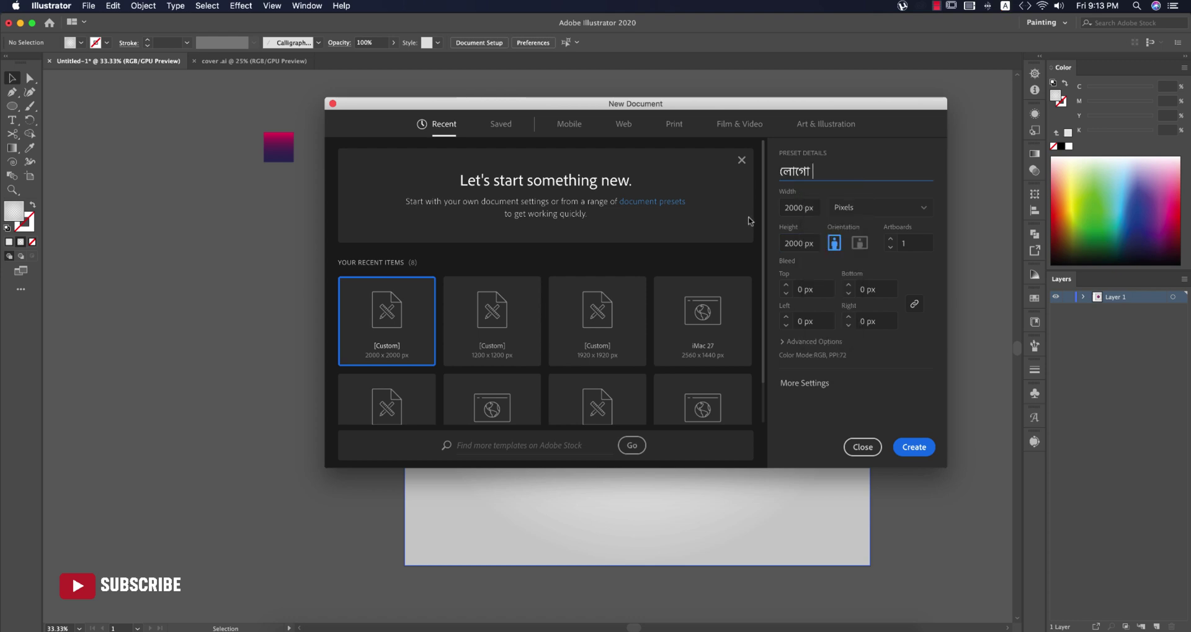
# Keep Pixels as the unit, expand Advanced Options and create the document
pyautogui.click(883, 210)
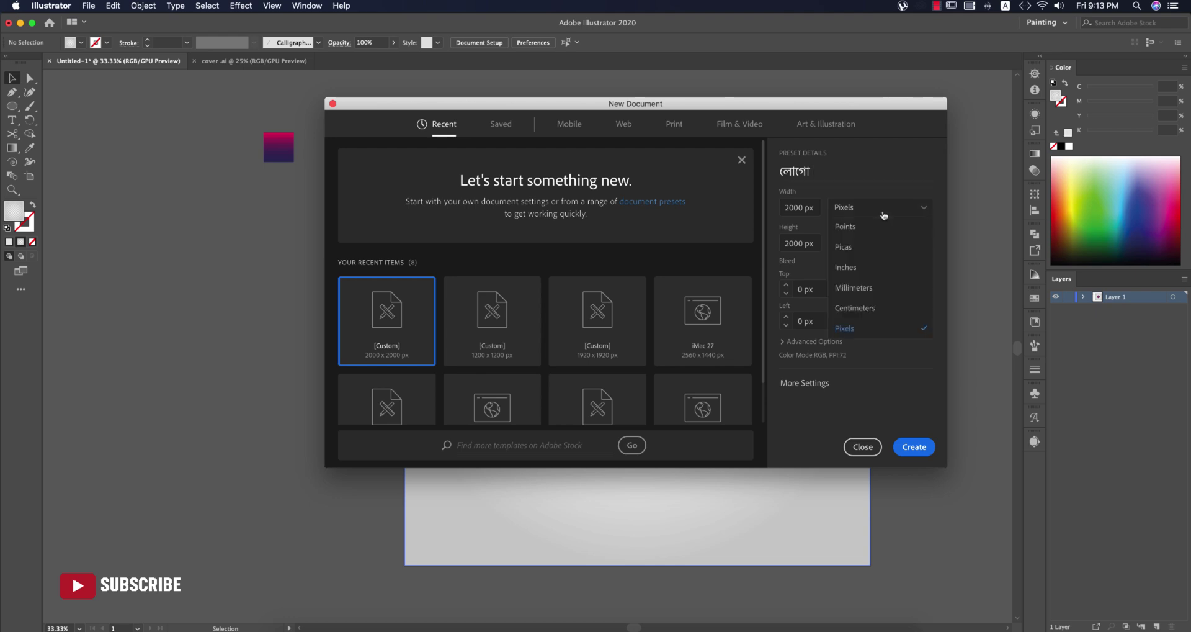
pyautogui.click(854, 334)
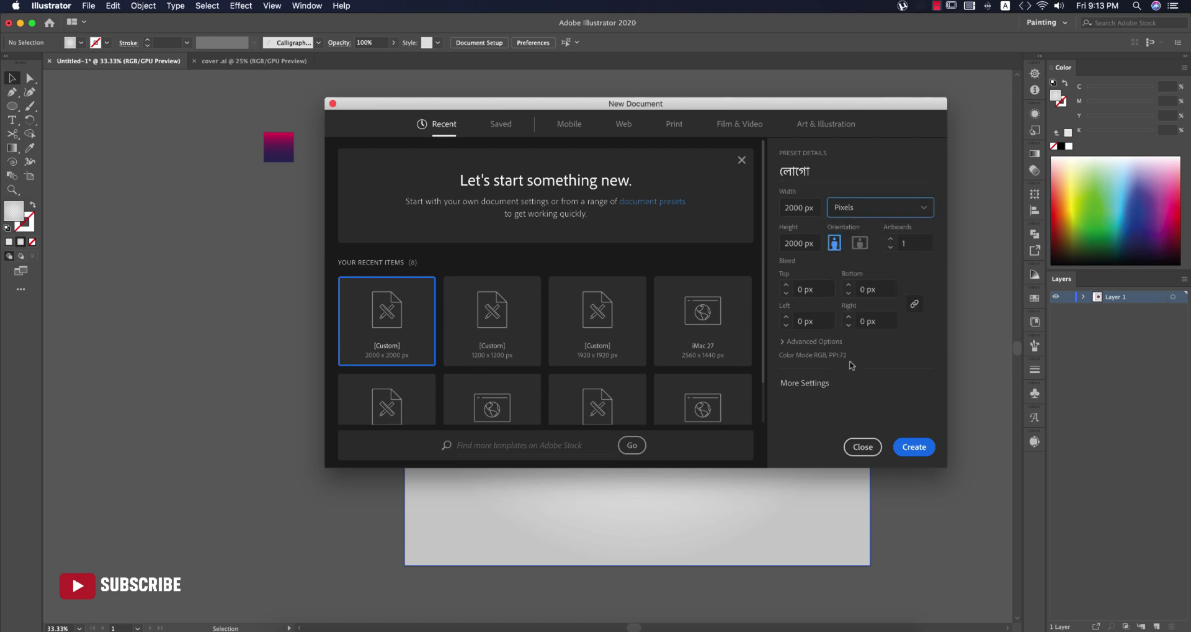
pyautogui.click(784, 342)
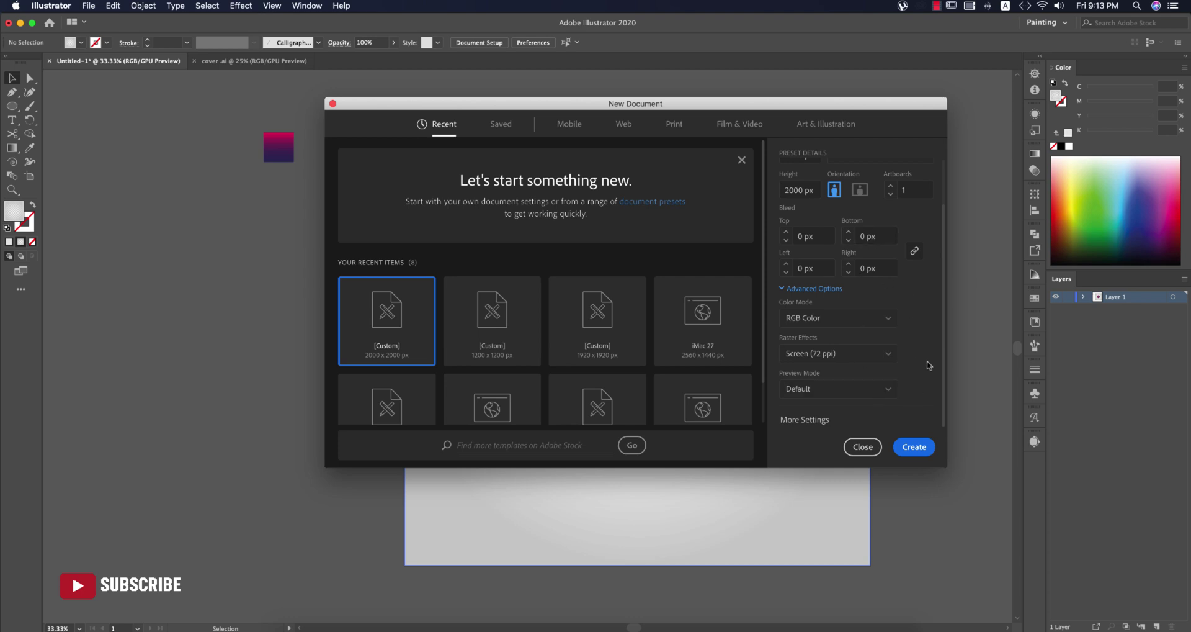
pyautogui.click(921, 447)
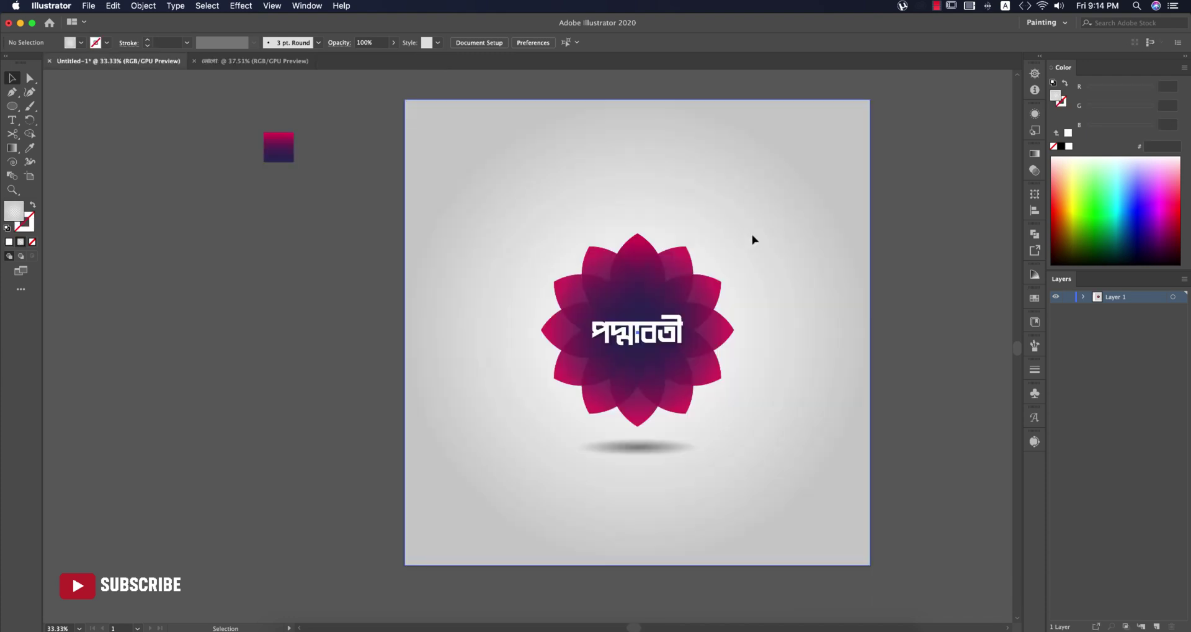
# Check the lotus logo's background and flower group, then bring up the blank লোগো document
pyautogui.click(752, 239)
pyautogui.click(925, 269)
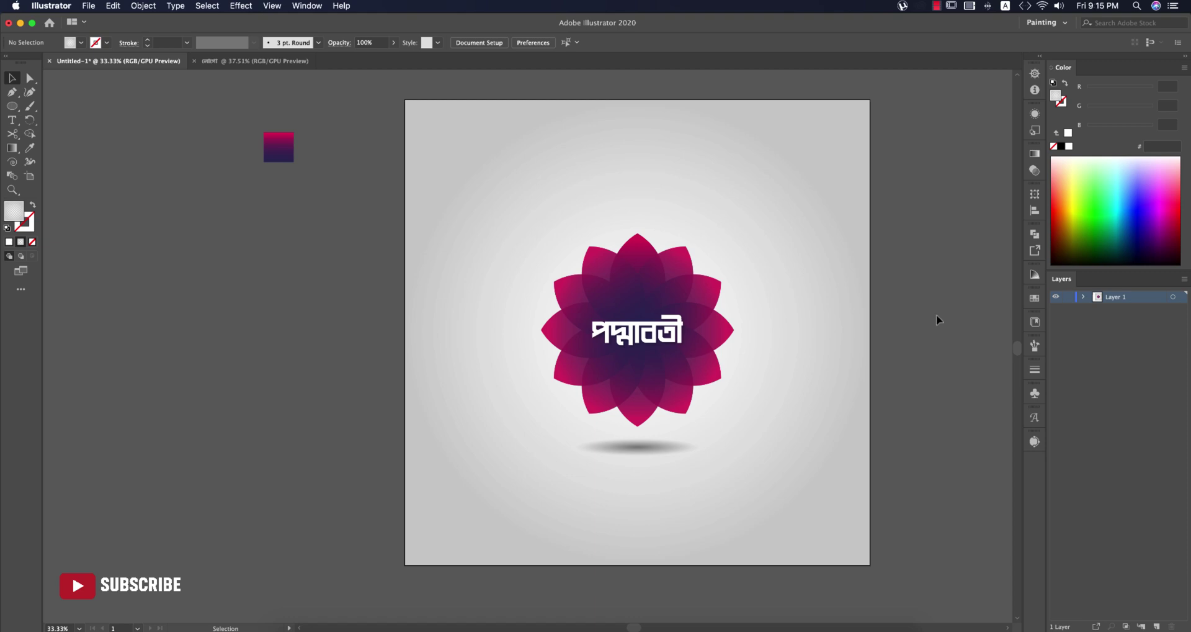
pyautogui.click(702, 300)
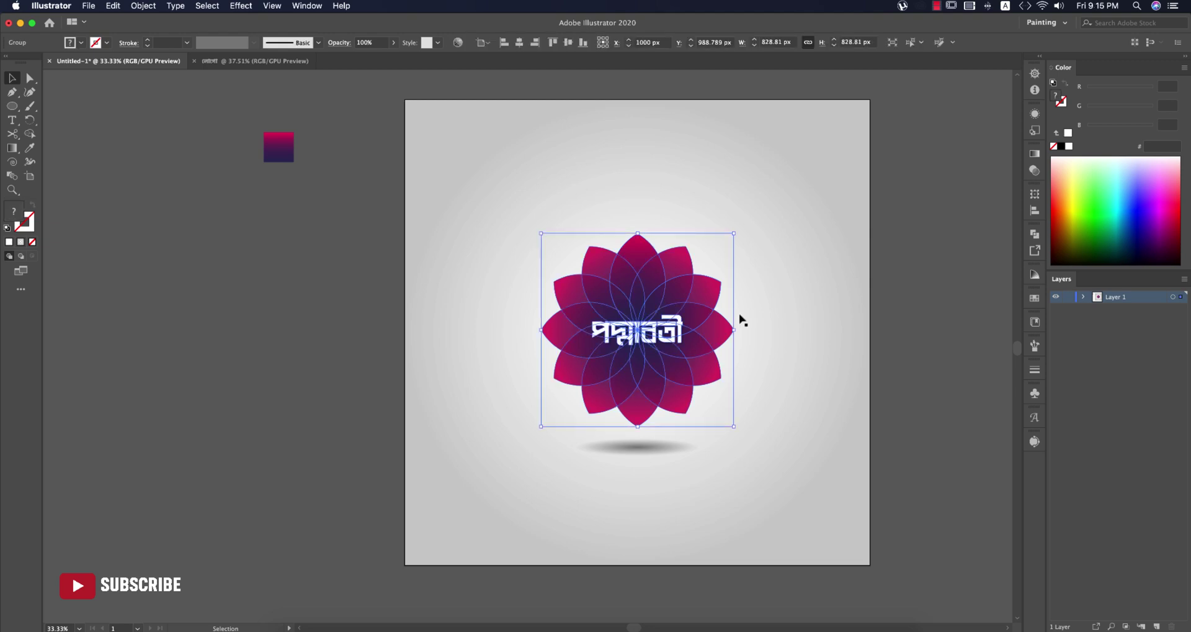
pyautogui.click(907, 350)
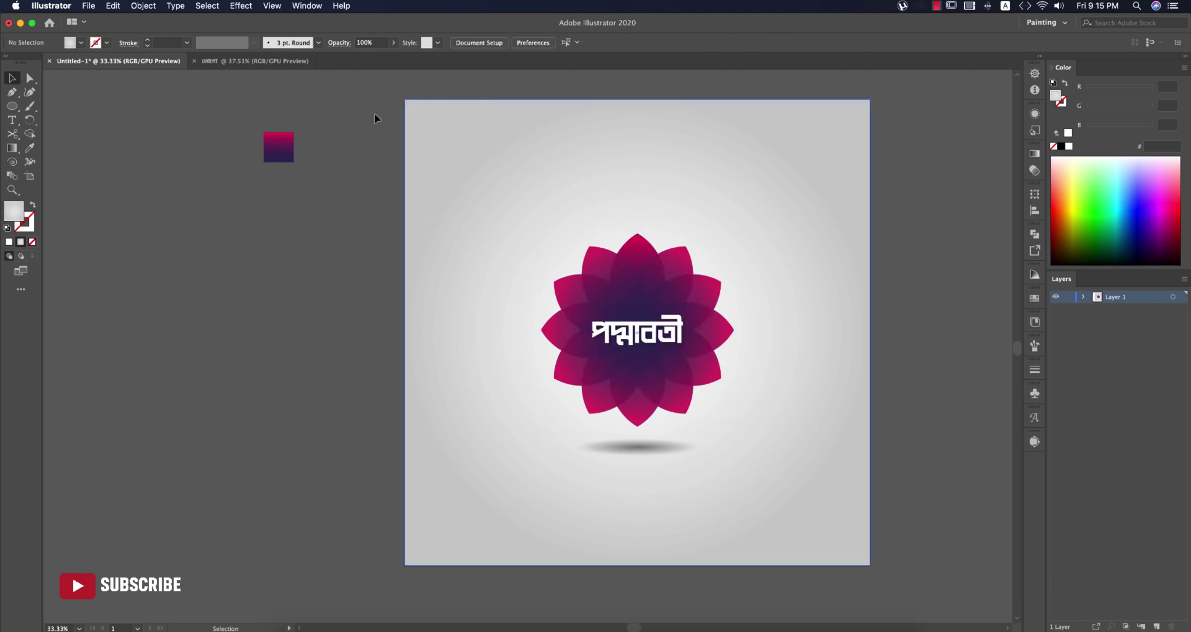
pyautogui.click(270, 62)
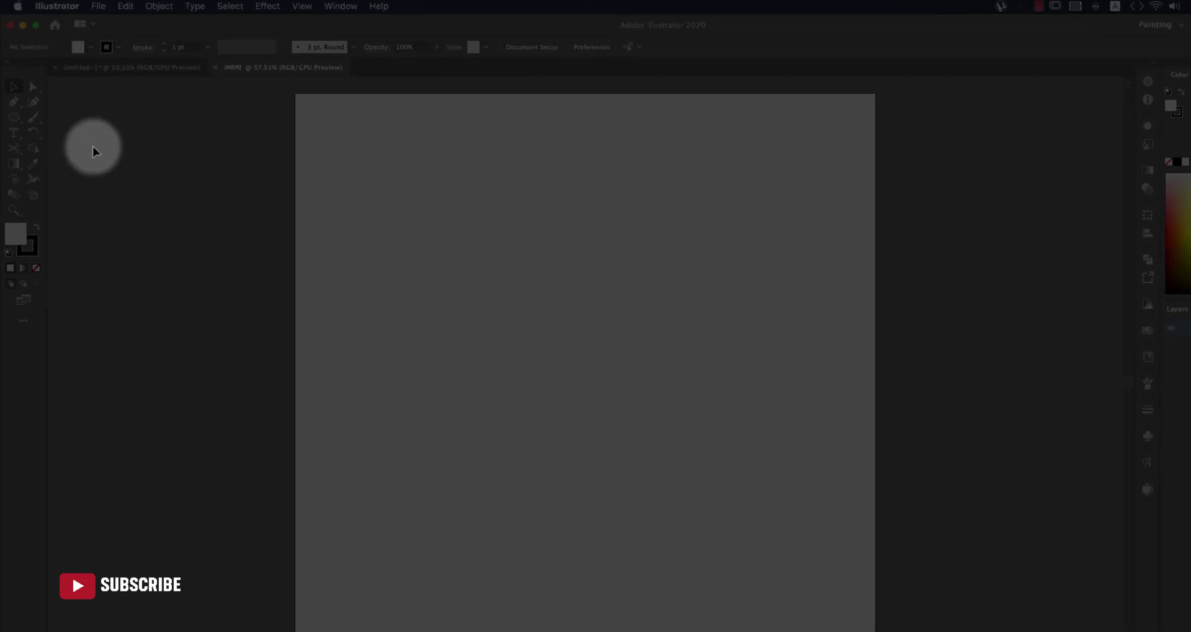
# Draw a 1170 px dark blue circle on the লোগো artboard with the Ellipse tool
pyautogui.moveTo(25, 195); pyautogui.dragTo(109, 222)
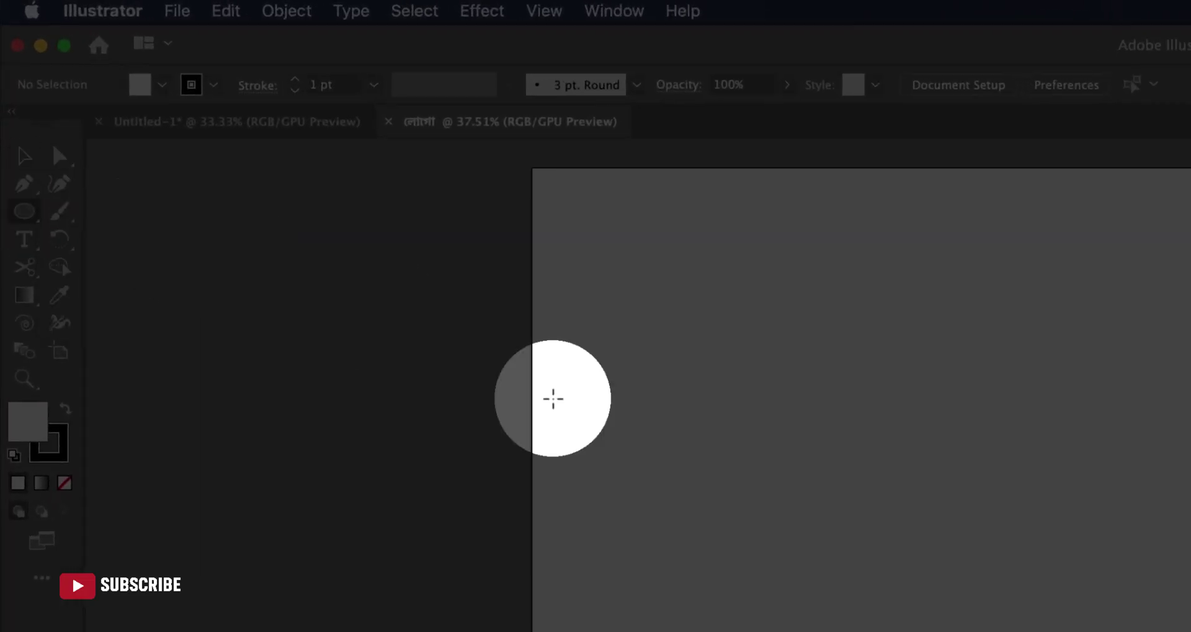
pyautogui.moveTo(994, 577); pyautogui.dragTo(1156, 631)
pyautogui.moveTo(579, 411)
pyautogui.mouseDown()
pyautogui.moveTo(571, 374)
pyautogui.moveTo(592, 405)
pyautogui.moveTo(552, 326)
pyautogui.moveTo(588, 399)
pyautogui.mouseUp()
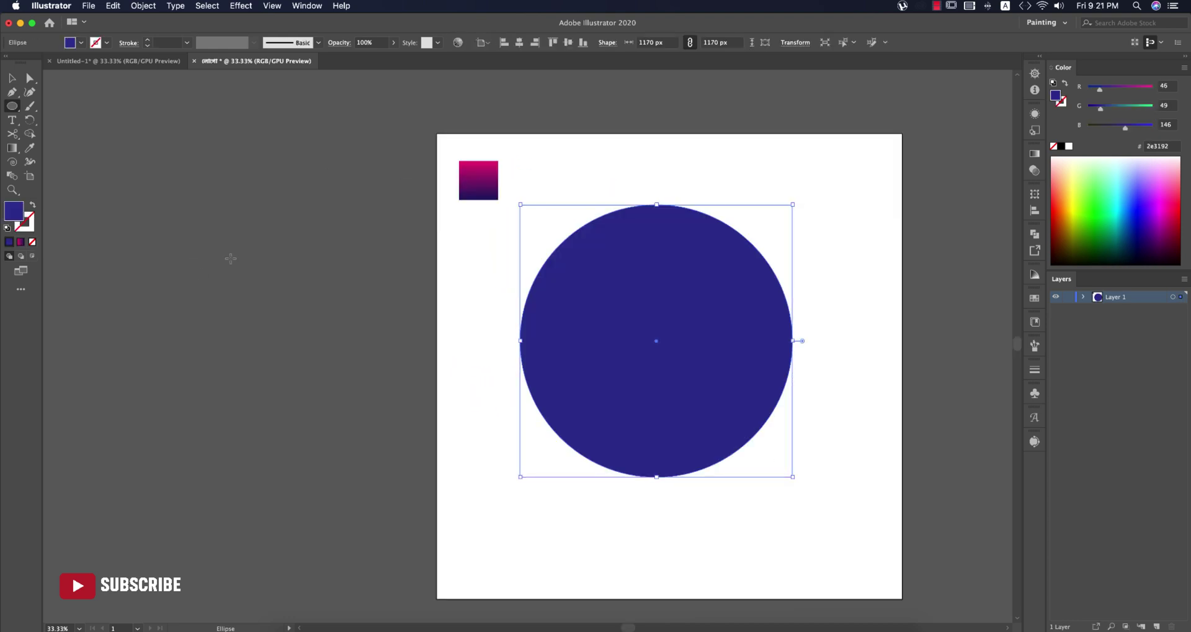
pyautogui.click(11, 79)
pyautogui.click(224, 239)
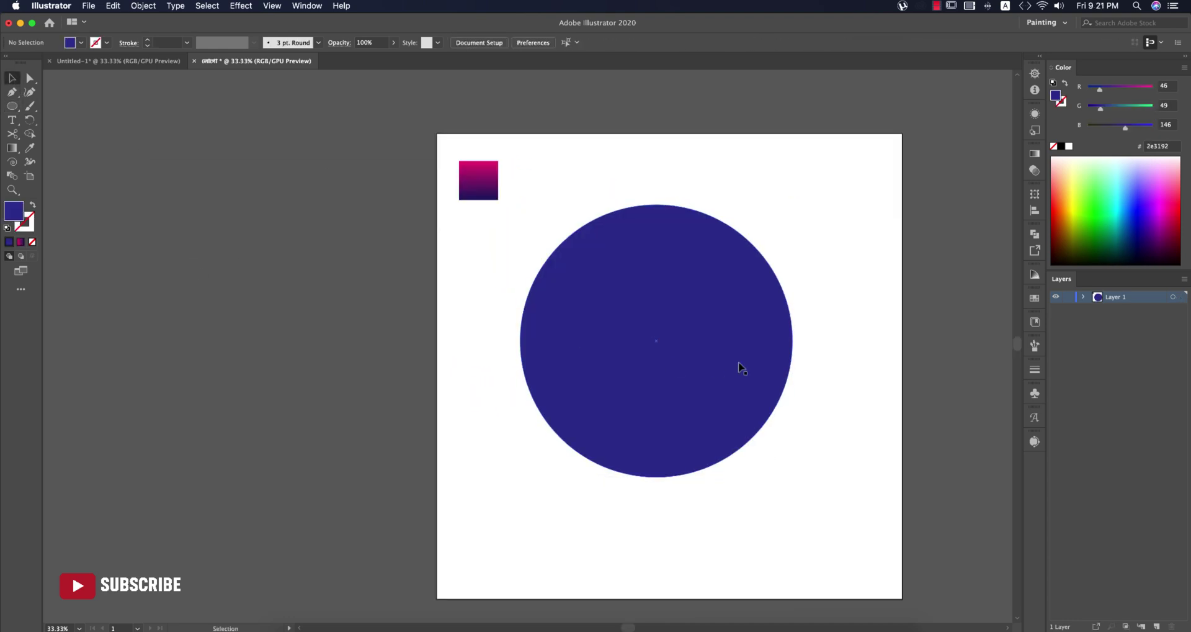
# Duplicate the circle as an overlapping copy to its right and scale both to about 841 px
pyautogui.moveTo(724, 349); pyautogui.dragTo(786, 349)
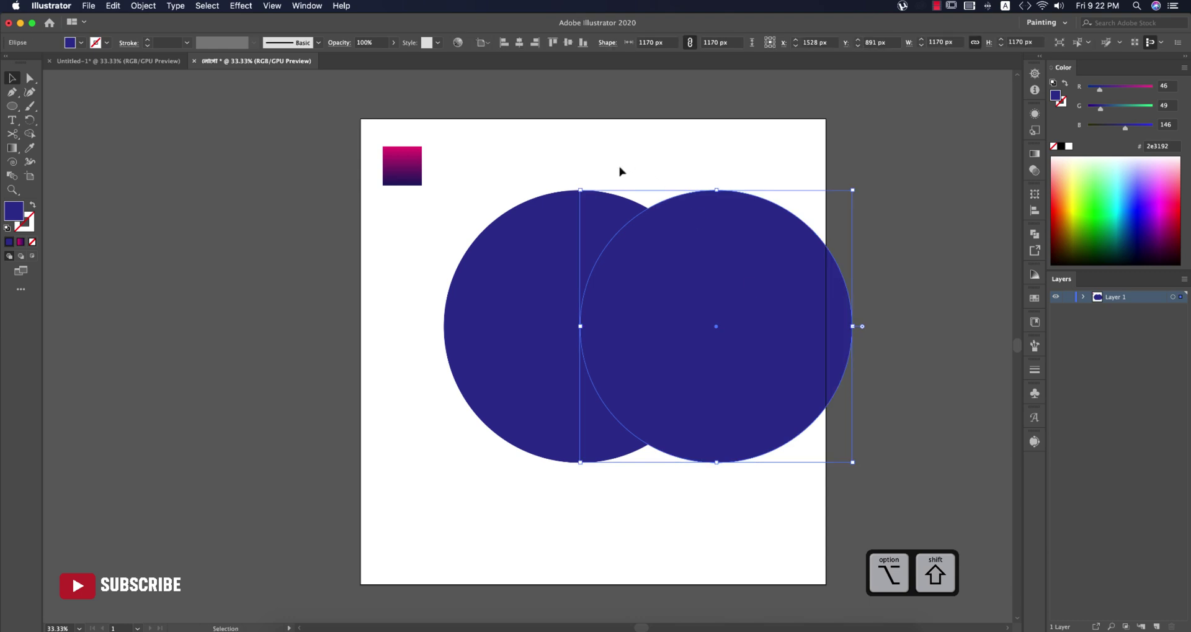
pyautogui.moveTo(561, 149); pyautogui.dragTo(792, 488)
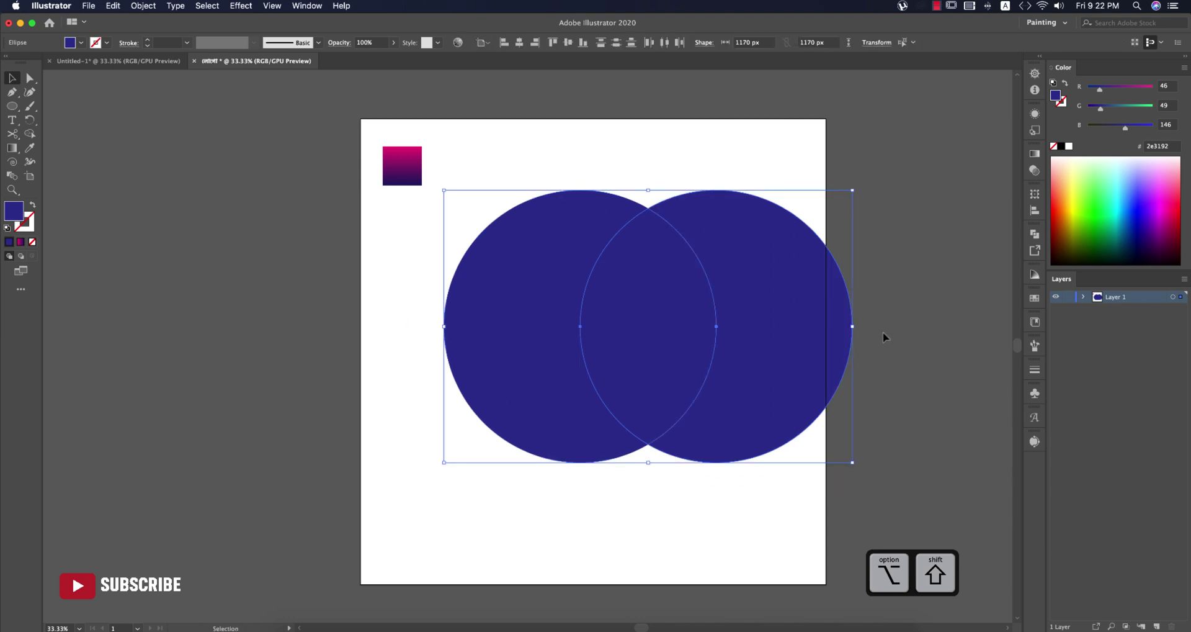
pyautogui.moveTo(862, 330); pyautogui.dragTo(737, 326)
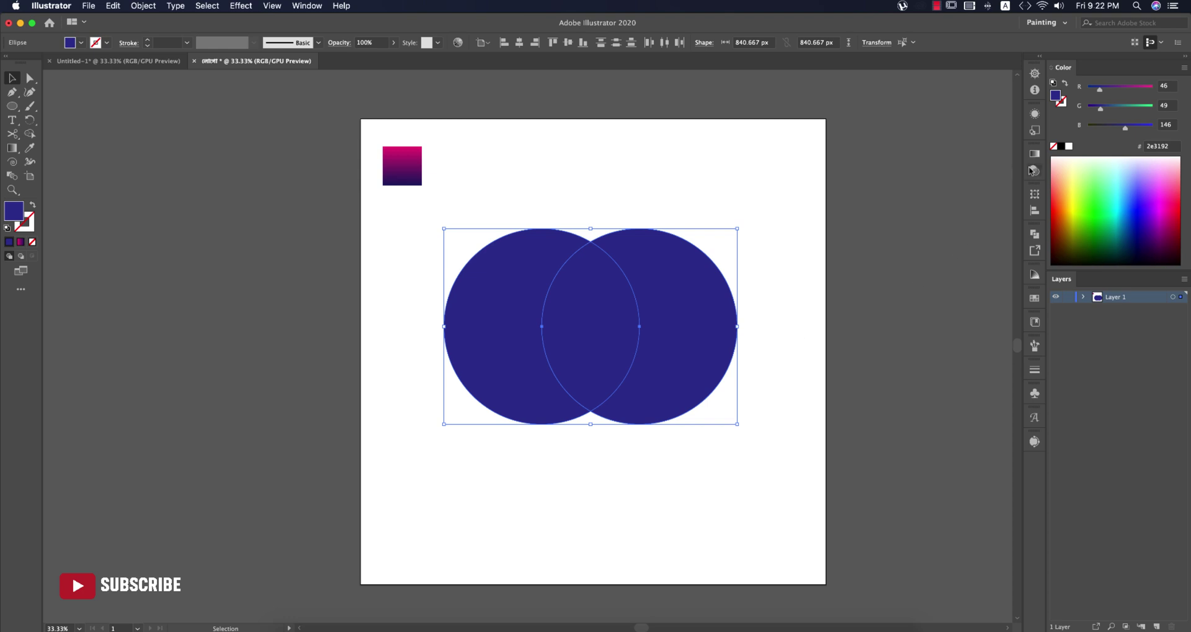
# Try Pathfinder Intersect on the two circles, then undo it
pyautogui.click(1035, 234)
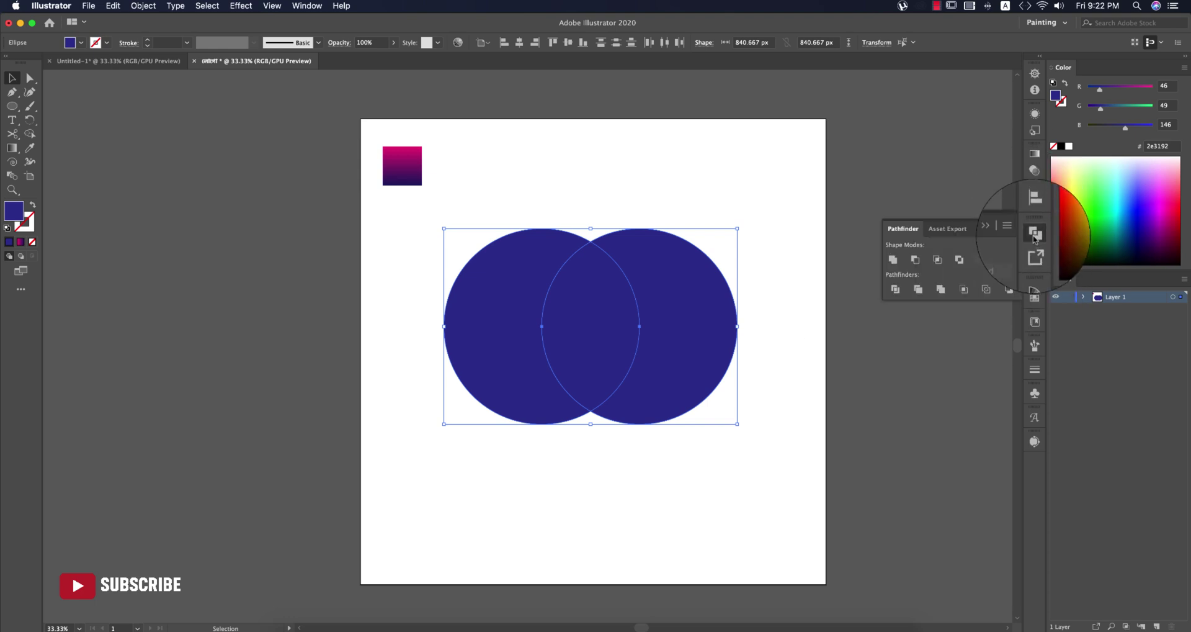
pyautogui.click(941, 259)
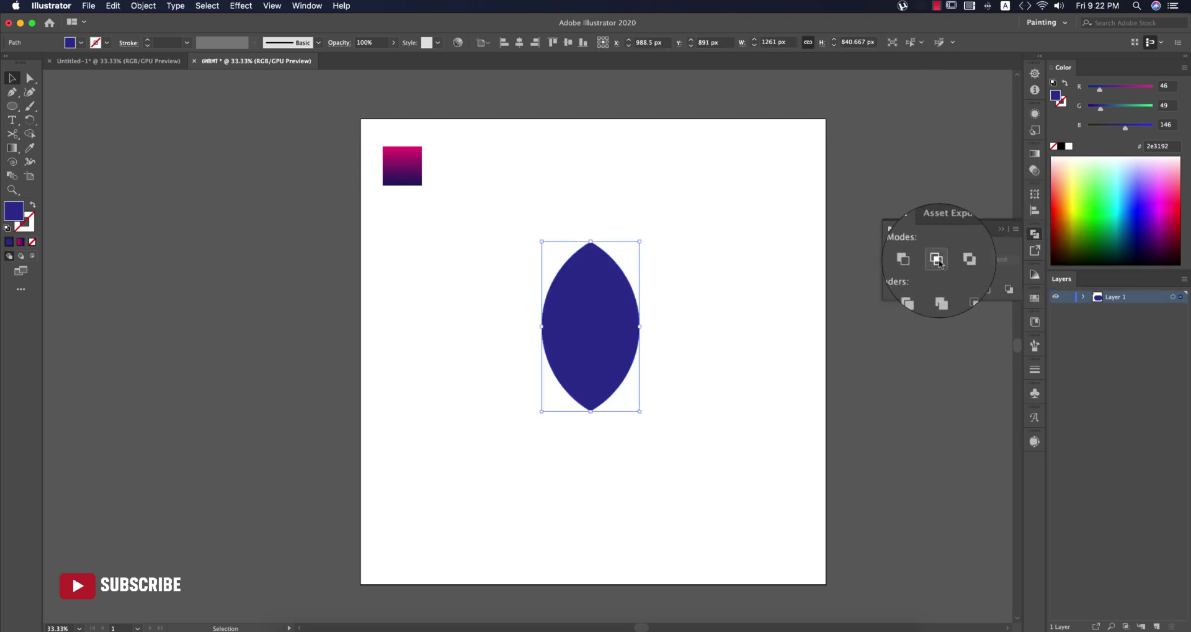
pyautogui.press('super+z')
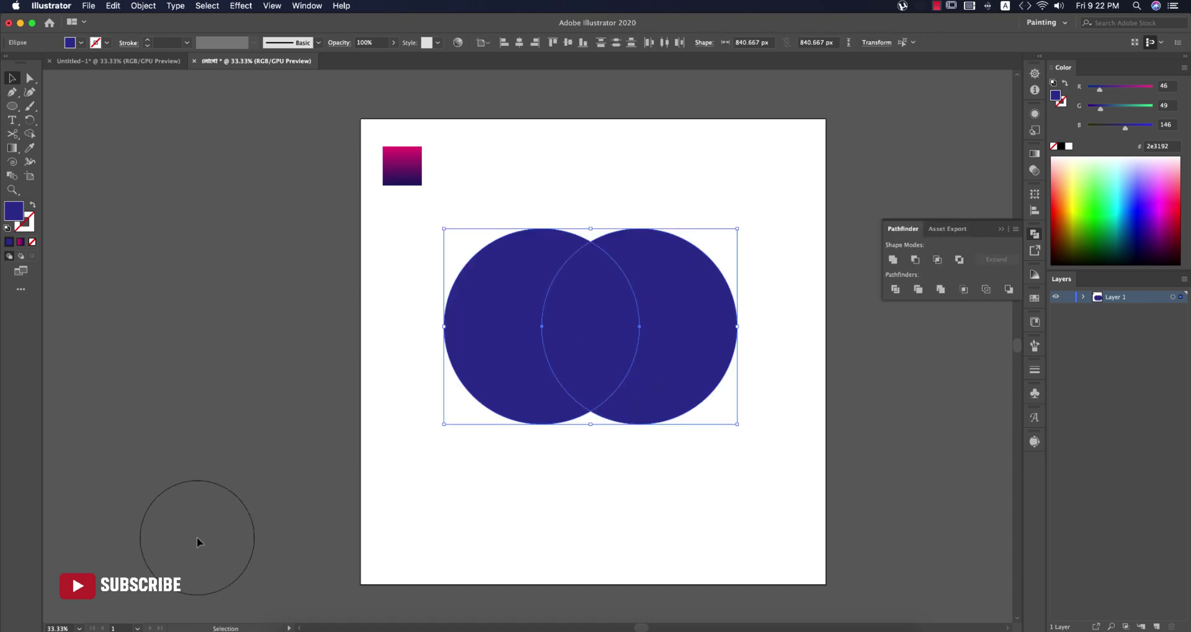
# Remove both outer crescents with the Shape Builder, leaving a 420 × 728 px lens
pyautogui.hotkey('shift', 'm')
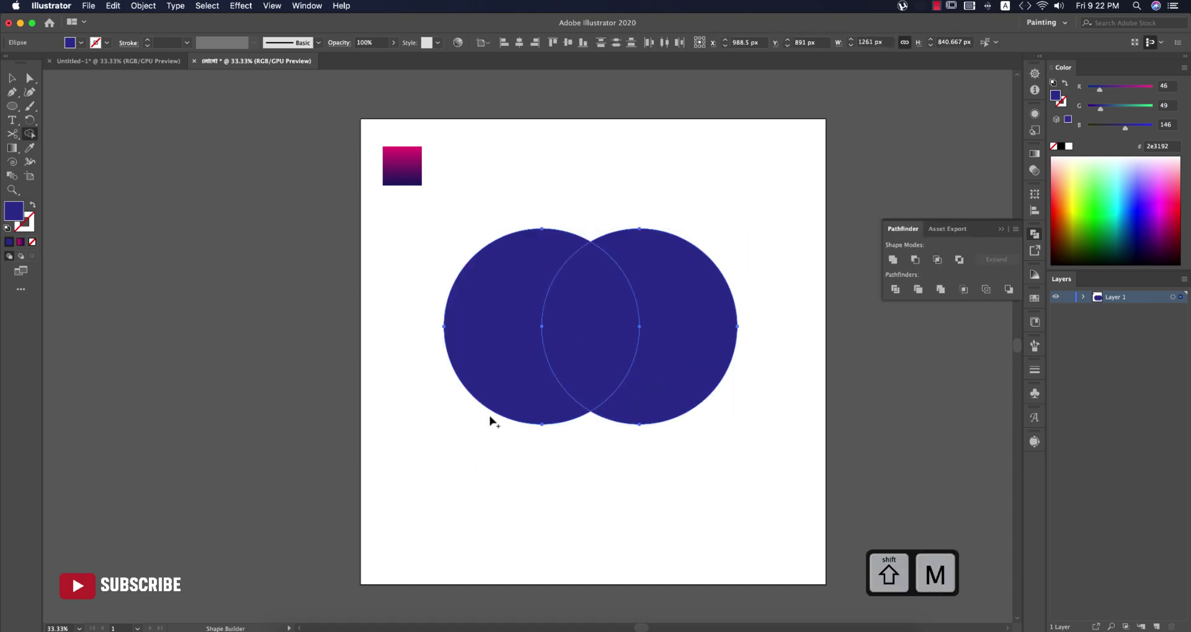
pyautogui.press('alt')
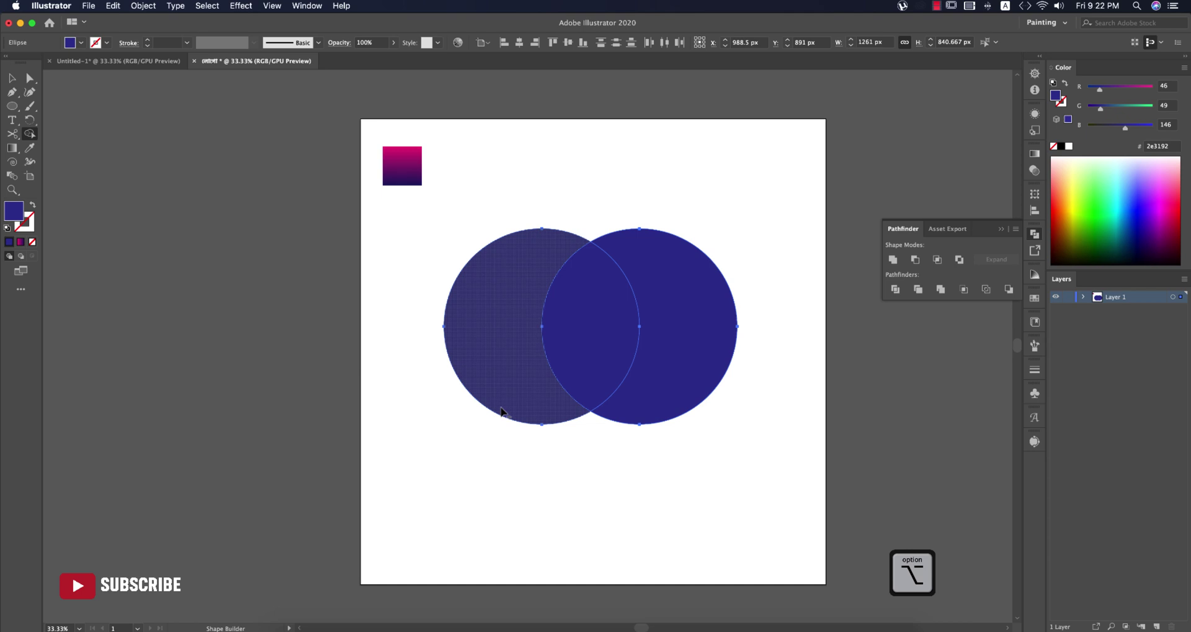
pyautogui.keyDown('alt'); pyautogui.click(501, 411); pyautogui.keyUp('alt')
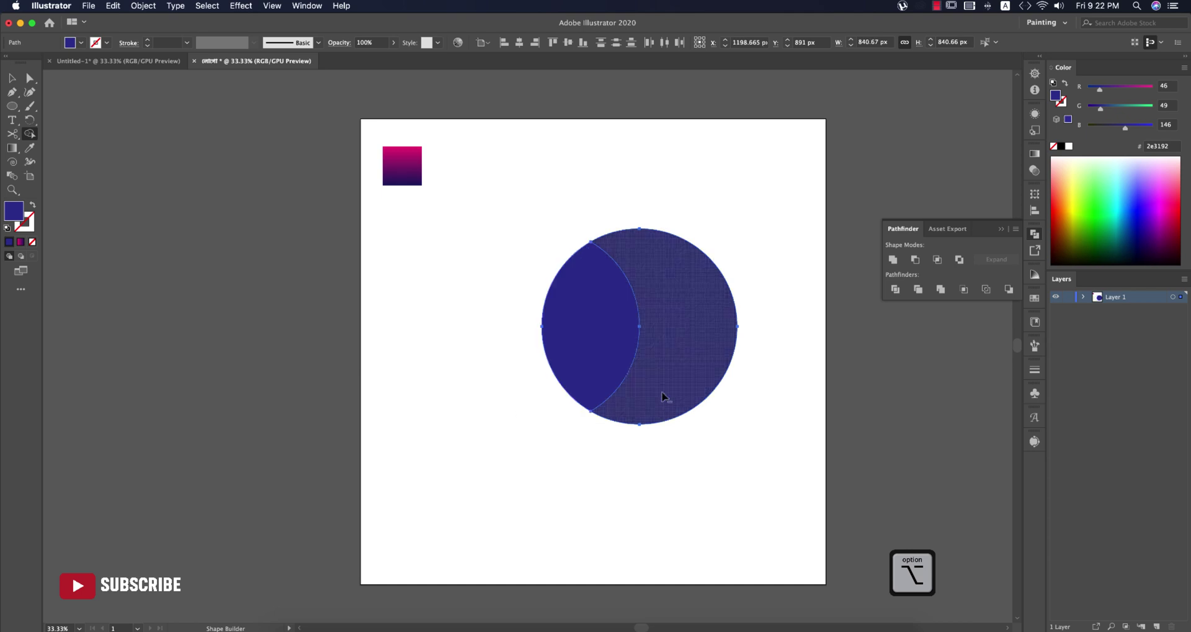
pyautogui.keyDown('alt'); pyautogui.click(663, 398); pyautogui.keyUp('alt')
pyautogui.click(1001, 228)
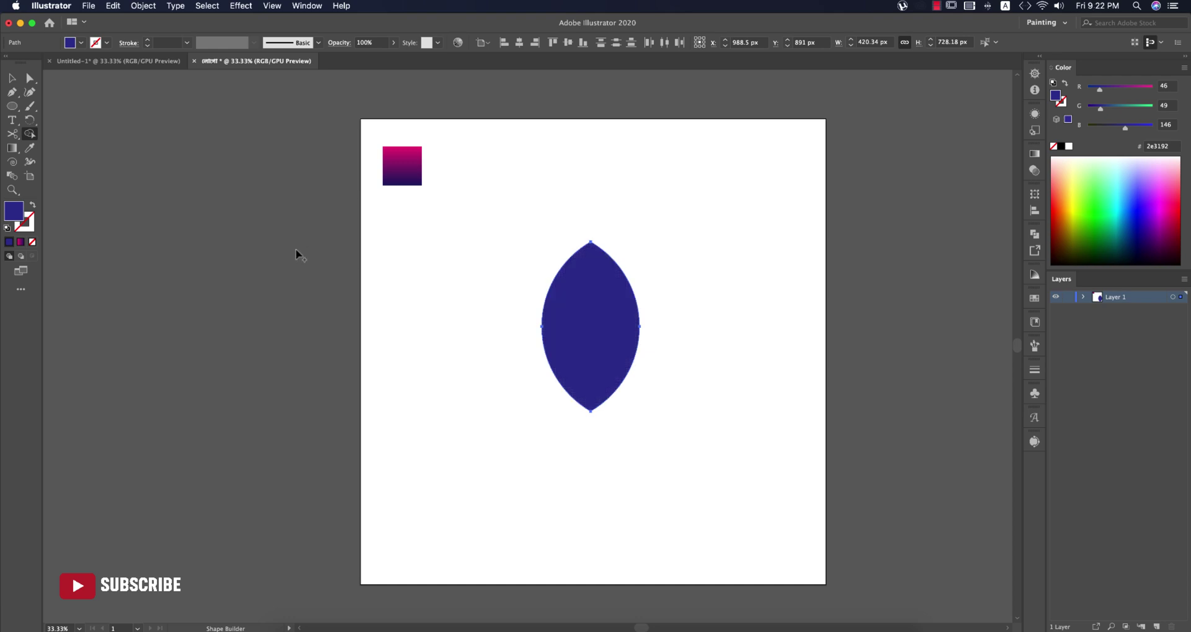
# Fill the lens with the sample square's gradient, running from top tip to bottom
pyautogui.press('v')
pyautogui.click(531, 332)
pyautogui.click(558, 338)
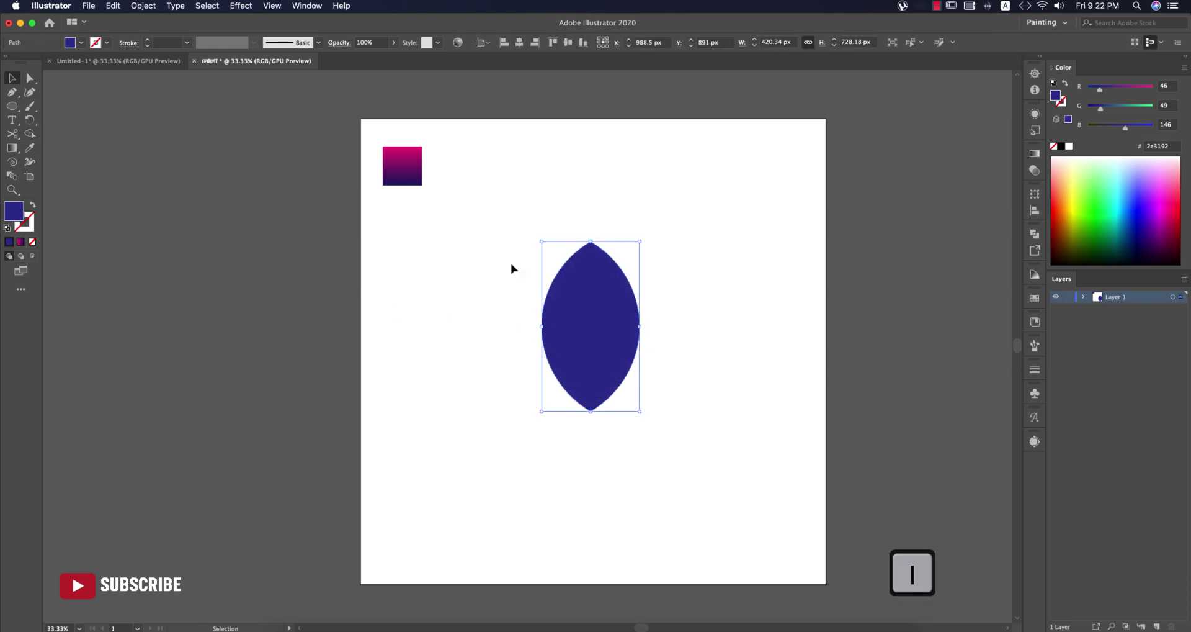
pyautogui.click(403, 166)
pyautogui.press('g')
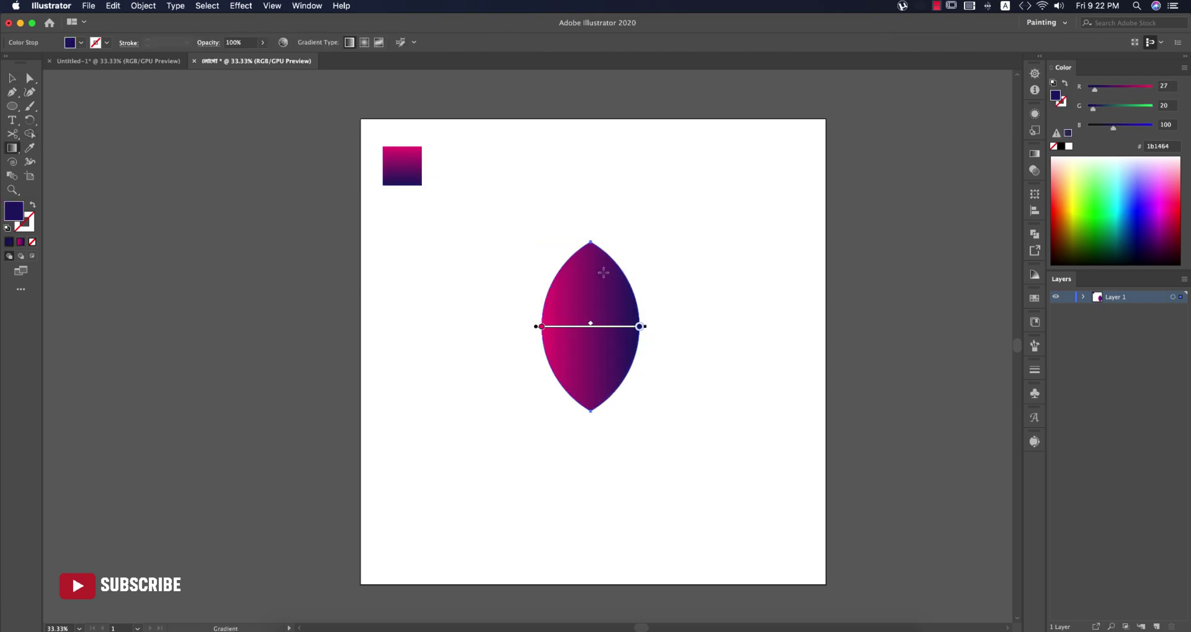
pyautogui.press('g')
pyautogui.moveTo(587, 236); pyautogui.dragTo(587, 411)
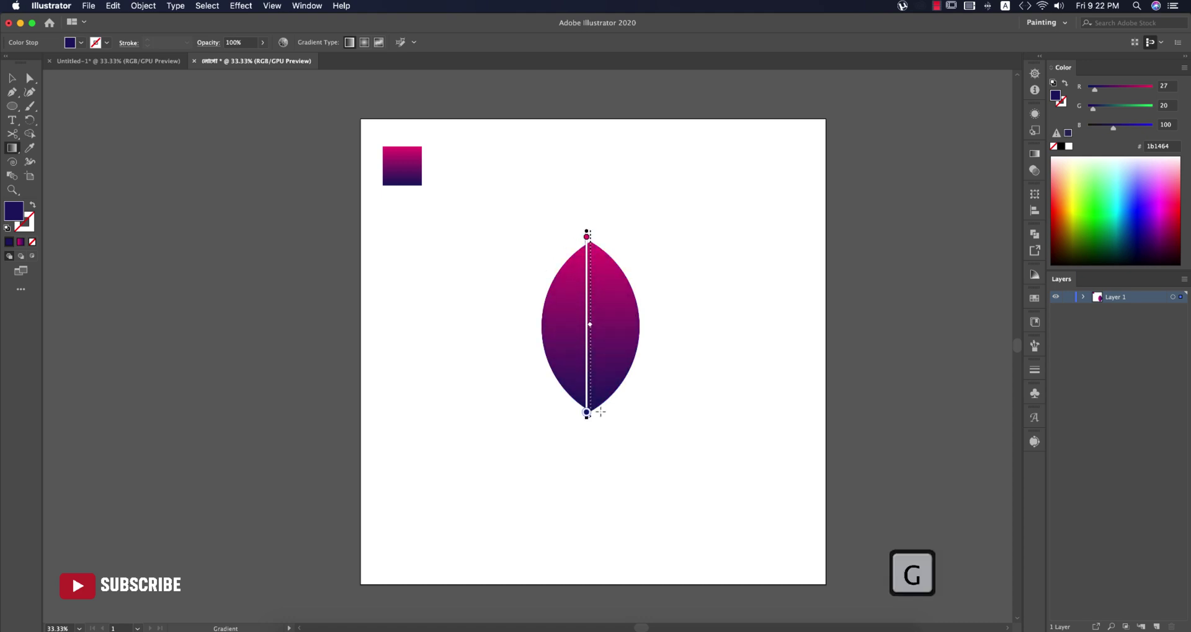
# Scale the gradient lens to about 242 × 419 px and delete the leftover blue lens
pyautogui.click(12, 78)
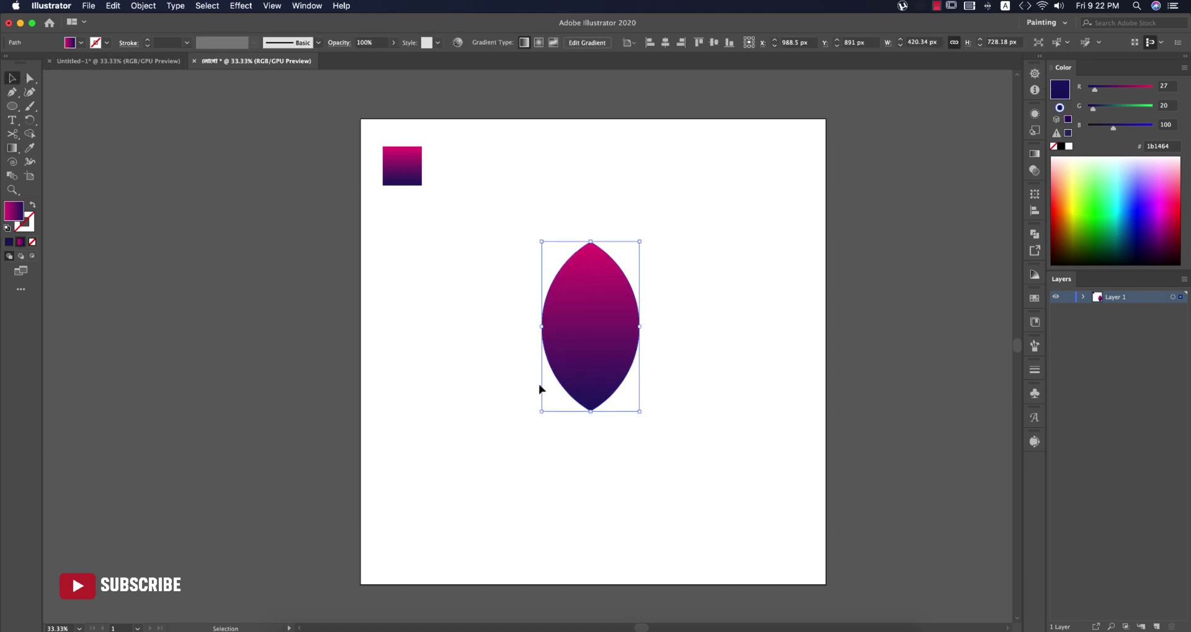
pyautogui.click(539, 389)
pyautogui.click(611, 311)
pyautogui.moveTo(595, 411); pyautogui.dragTo(592, 339)
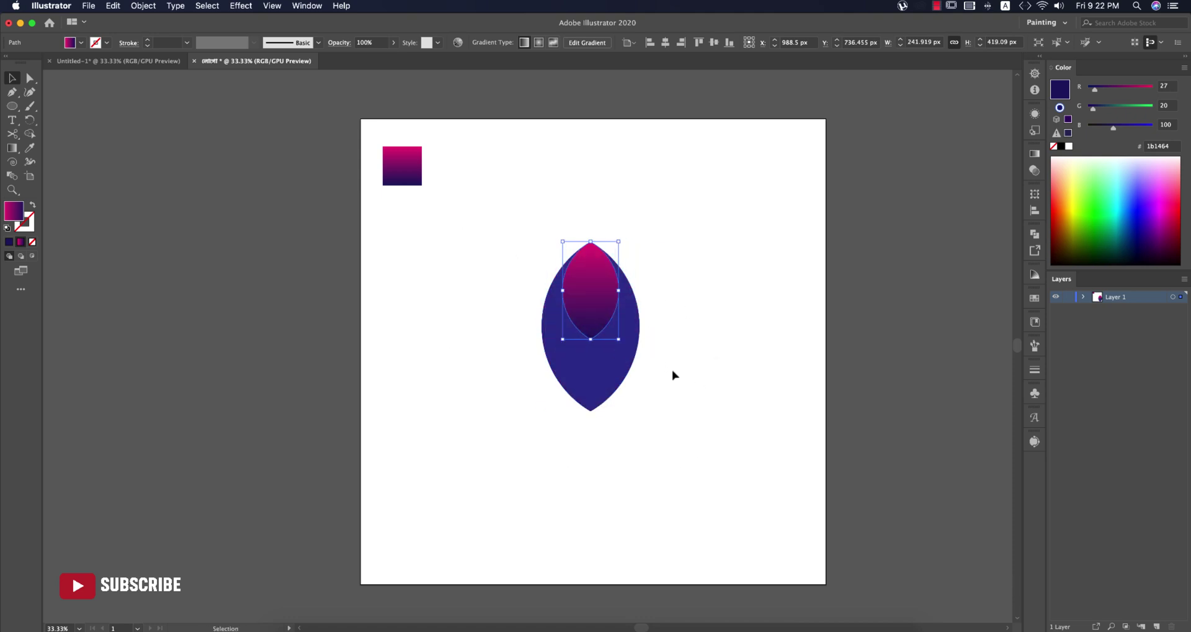
pyautogui.click(619, 373)
pyautogui.press('BackSpace')
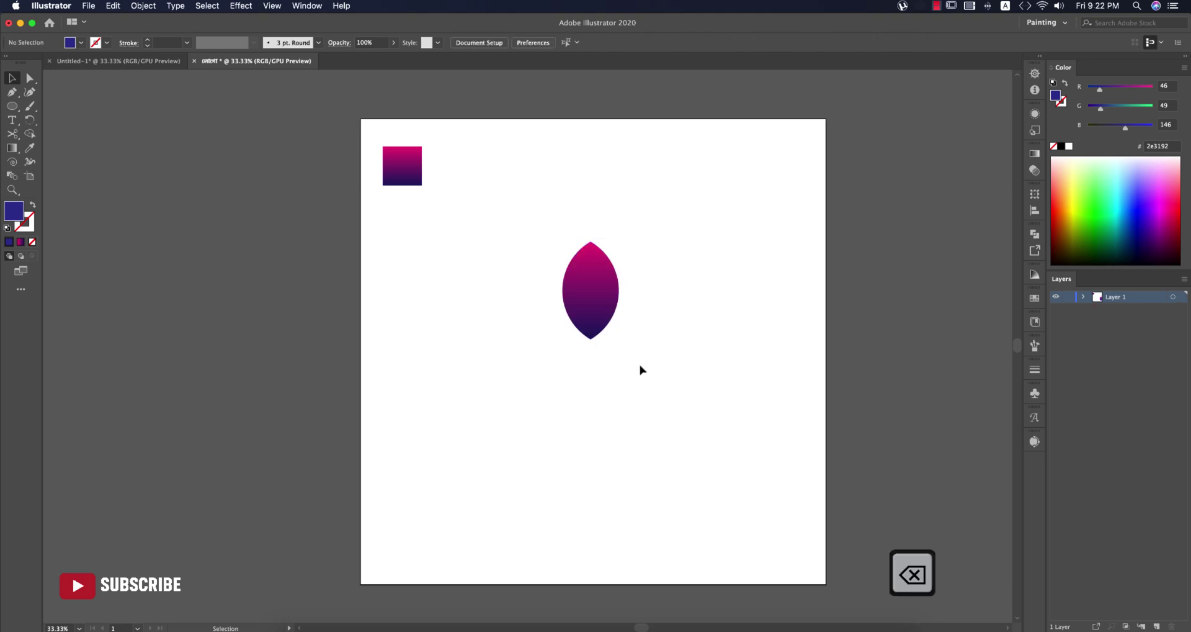
# Select the petal for rotation, cancelling a first pivot placed in the wrong spot
pyautogui.click(597, 313)
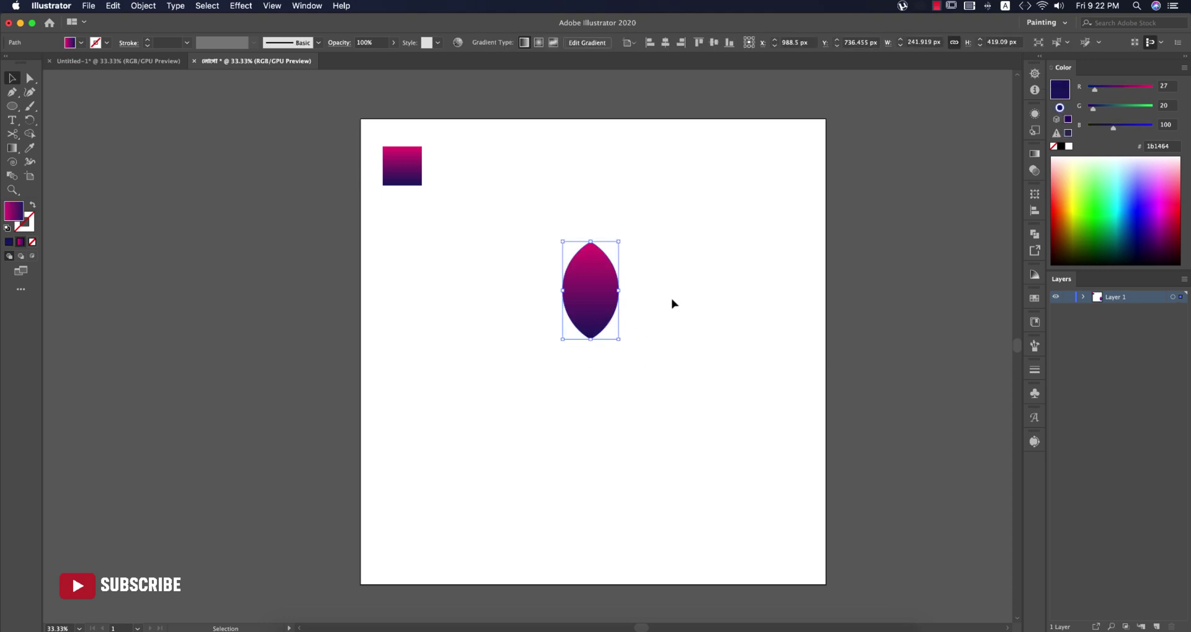
pyautogui.scroll(2, 595, 286)
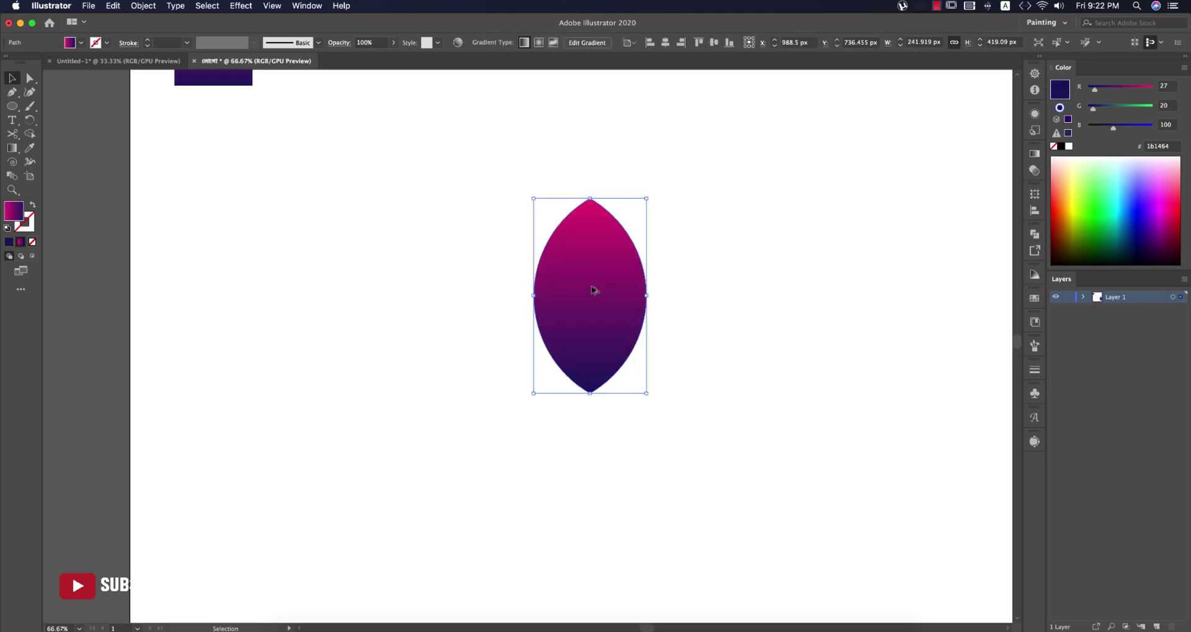
pyautogui.click(108, 160)
pyautogui.press('r')
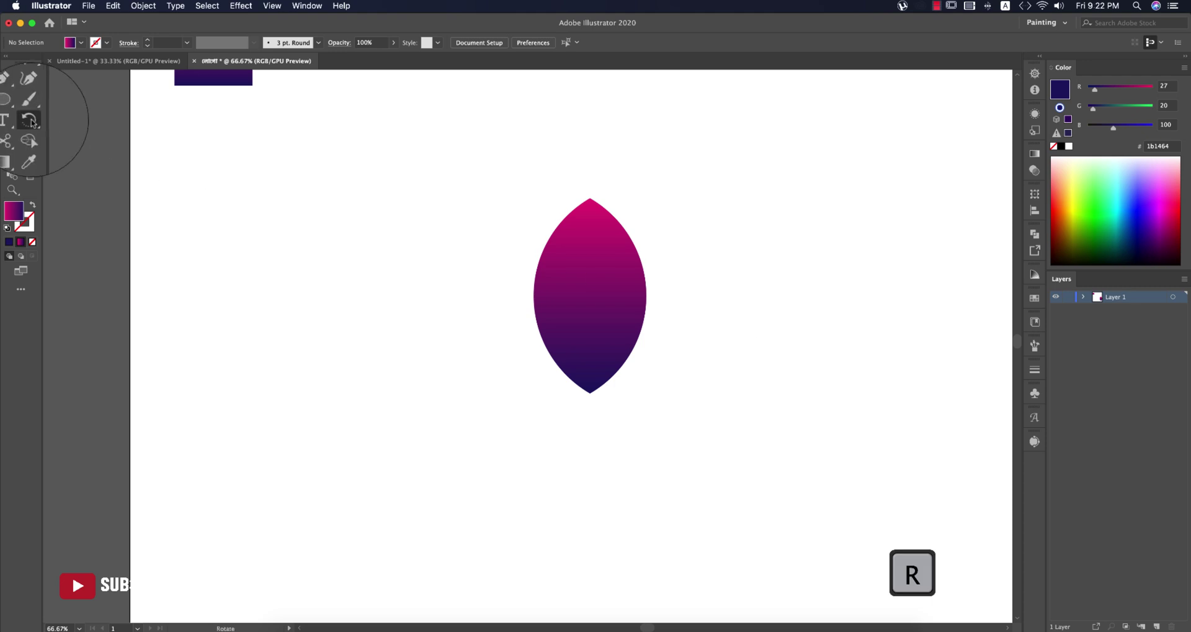
pyautogui.click(30, 121)
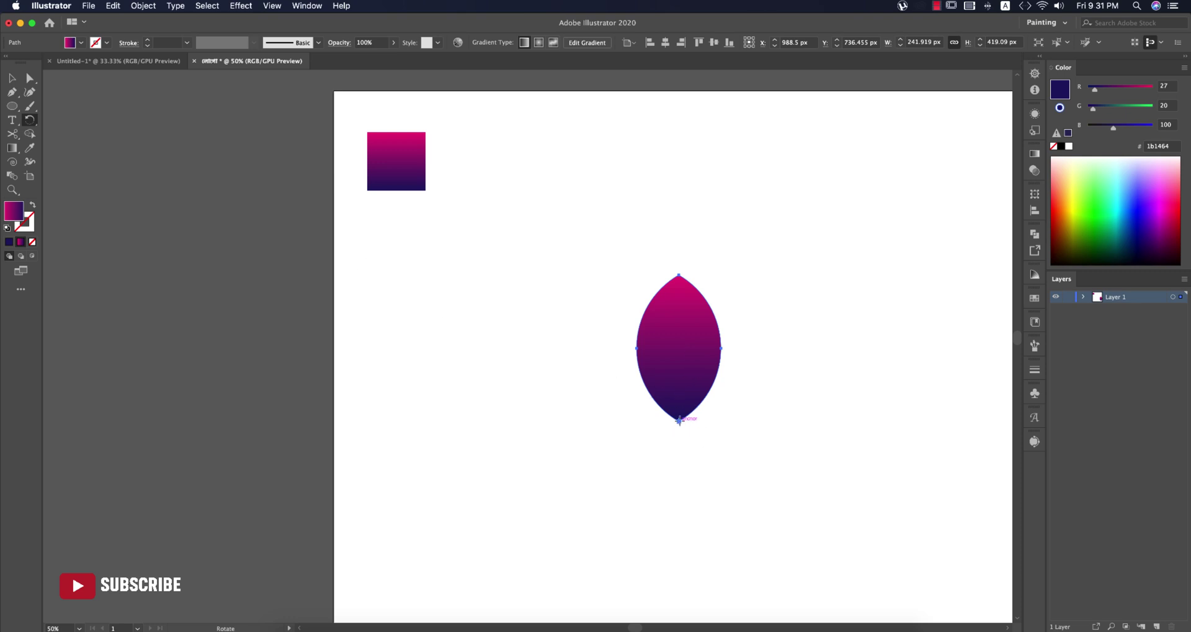
pyautogui.press('alt')
pyautogui.keyDown('alt'); pyautogui.click(751, 293); pyautogui.keyUp('alt')
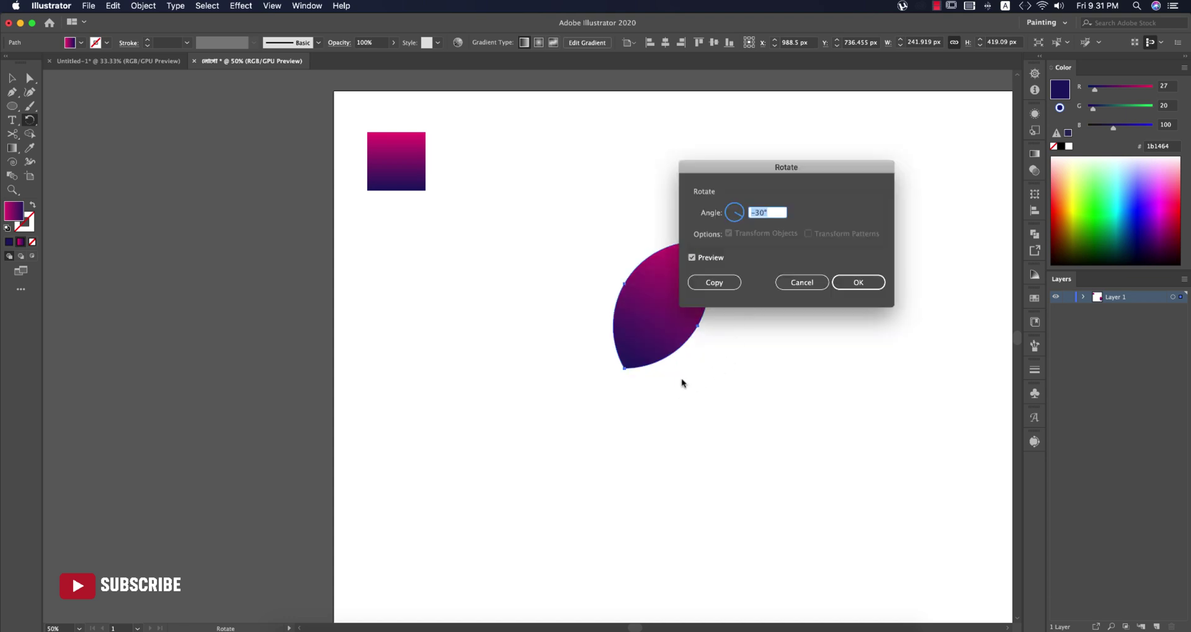
pyautogui.press('Escape')
# Copy the petal at -30° around its bottom tip, repeating until twelve petals form
pyautogui.keyDown('alt'); pyautogui.click(679, 421); pyautogui.keyUp('alt')
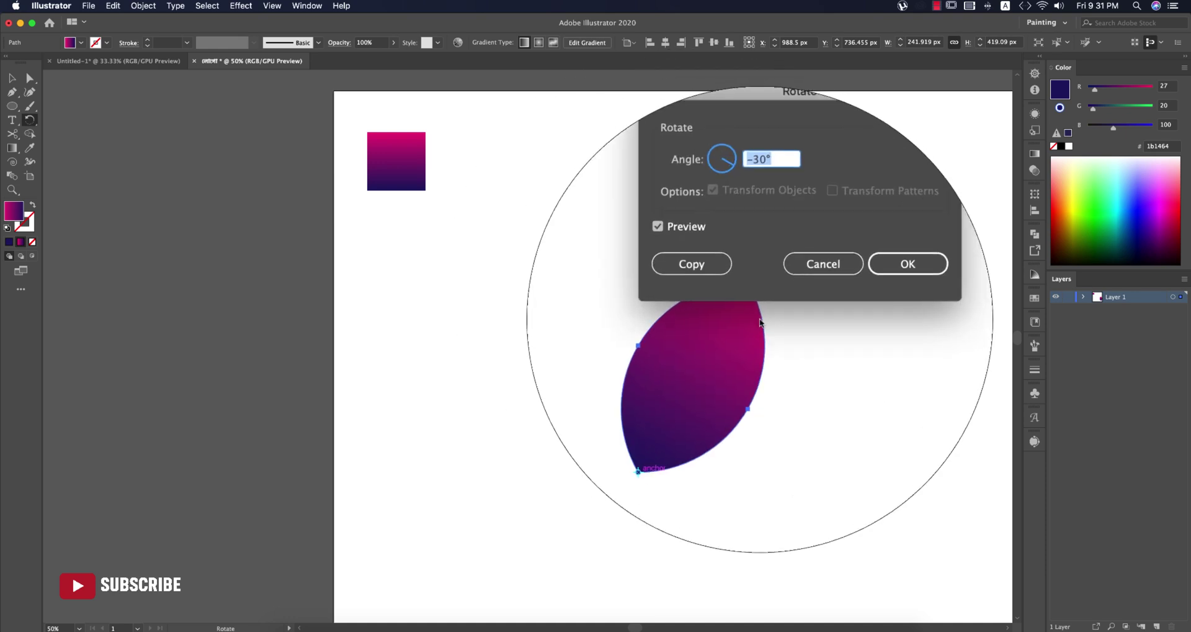
pyautogui.click(773, 214)
pyautogui.press('Tab')
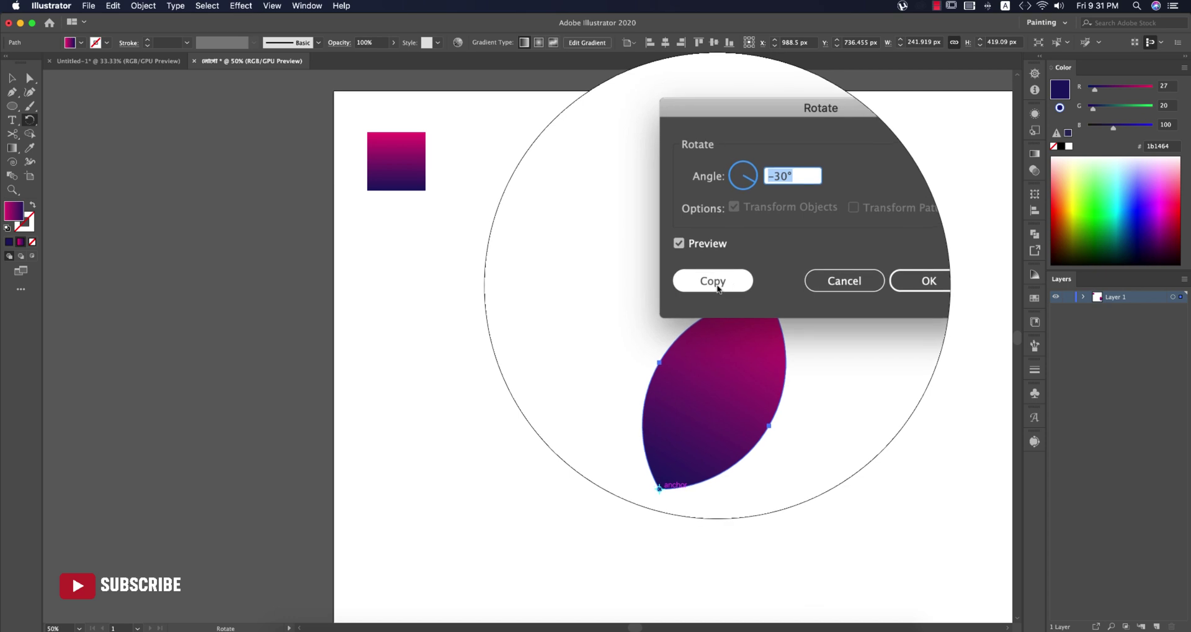
pyautogui.click(730, 288)
pyautogui.press('super+d')
pyautogui.press('super+d')
pyautogui.press('super+d')
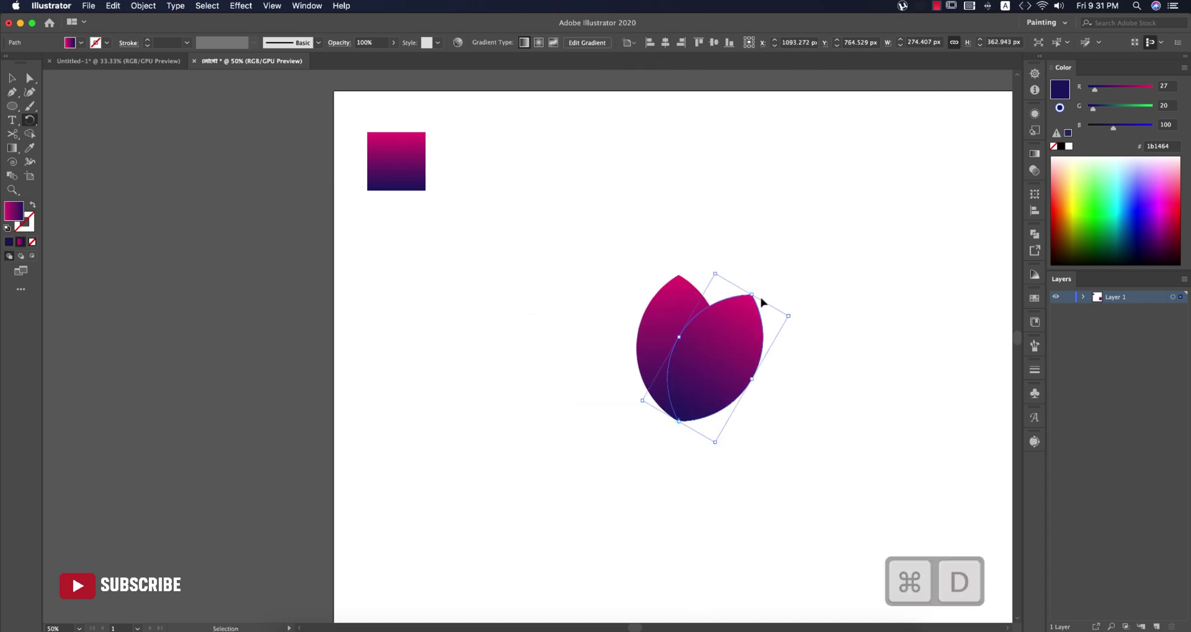
pyautogui.press('super+d')
pyautogui.press('super+d')
pyautogui.press('super+d')
pyautogui.press('super+d')
pyautogui.press('super+d')
pyautogui.press('super+d')
pyautogui.press('super+d')
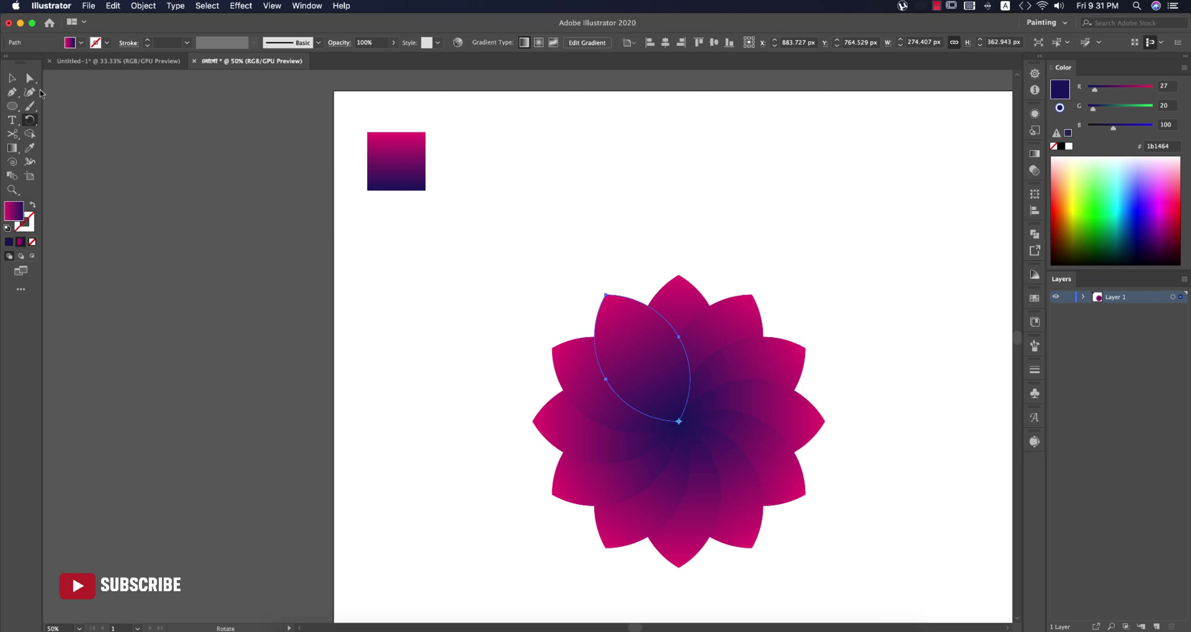
pyautogui.click(513, 324)
pyautogui.scroll(-4, 495, 313)
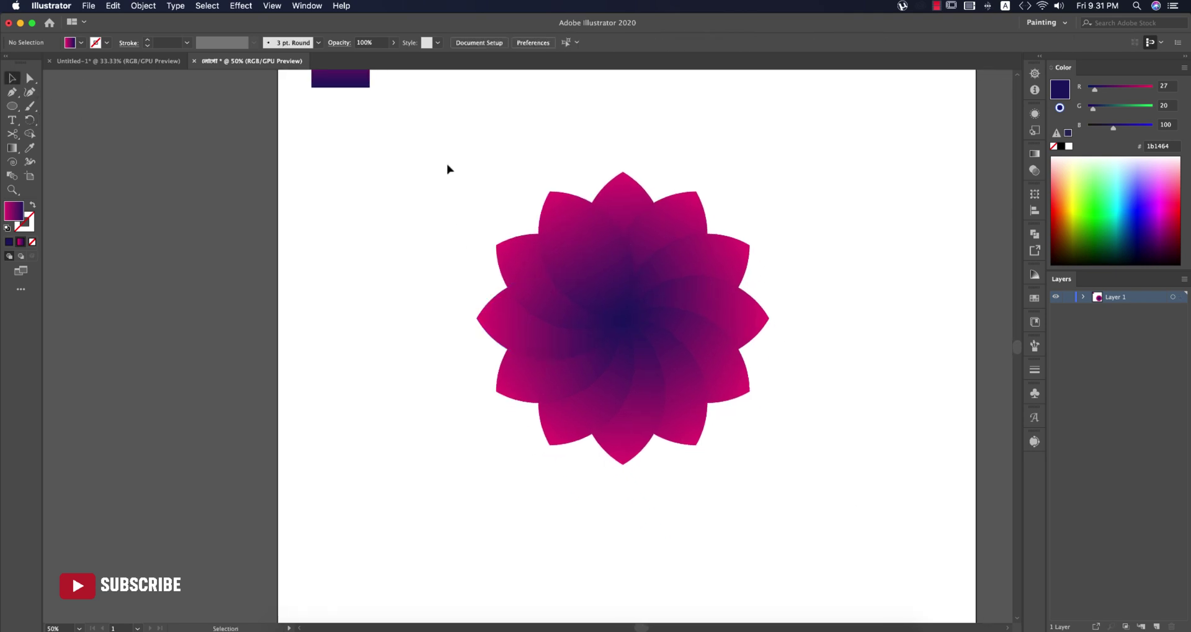
# Set all twelve petals to 82% opacity and change the gradient's left stop to crimson
pyautogui.moveTo(820, 495); pyautogui.dragTo(821, 493)
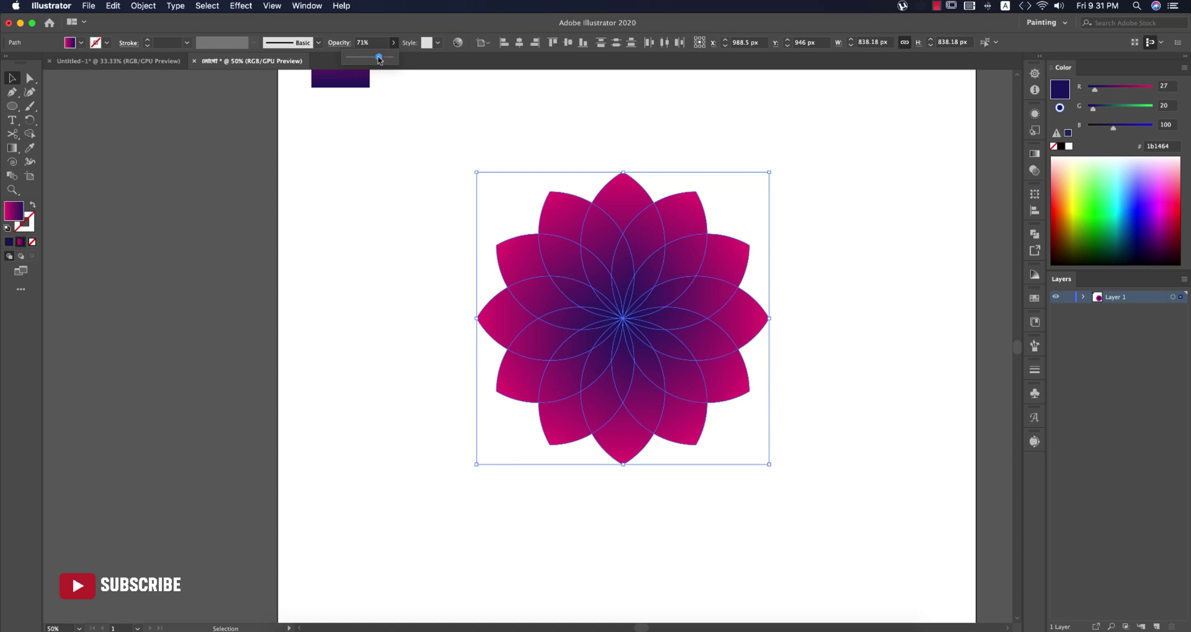
pyautogui.moveTo(379, 58); pyautogui.dragTo(385, 58)
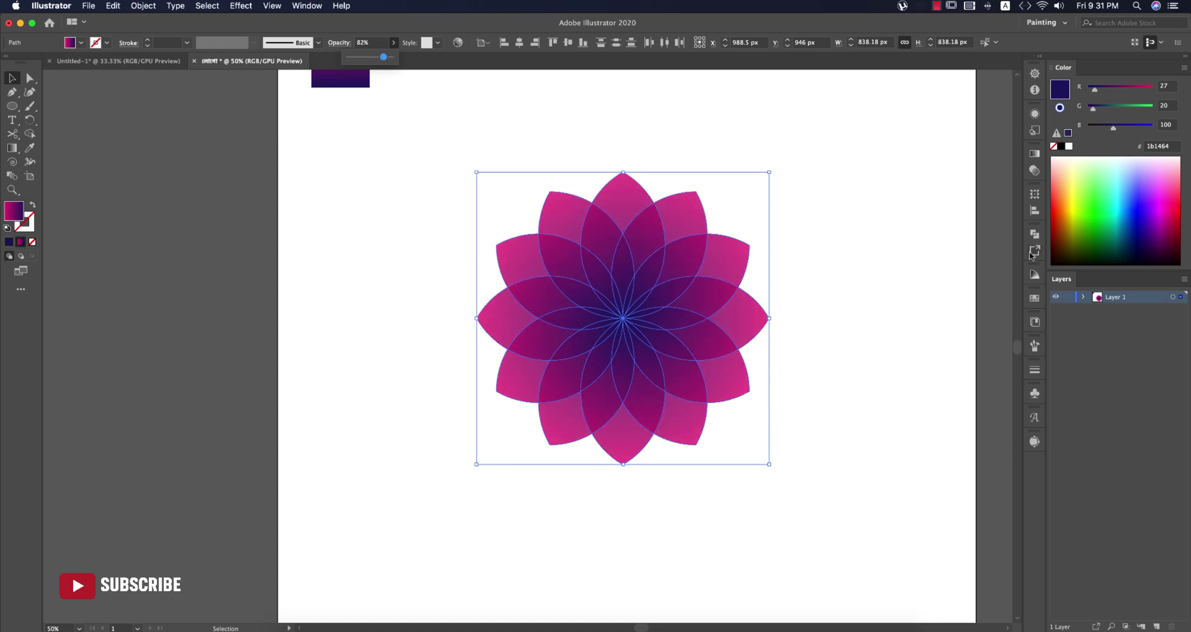
pyautogui.click(1035, 154)
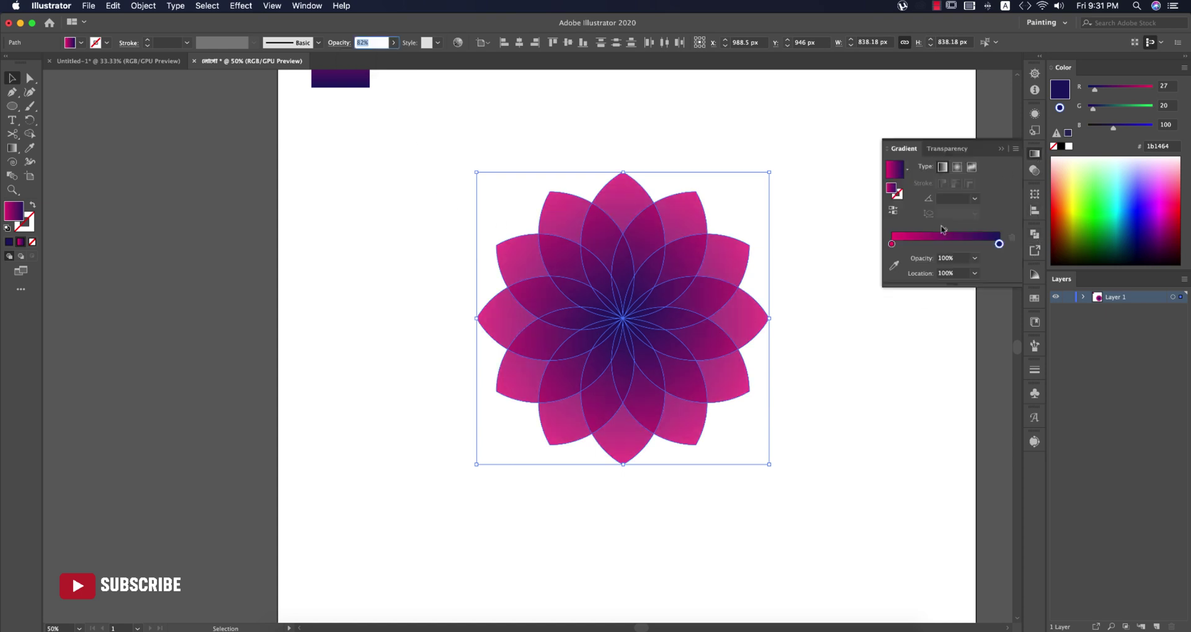
pyautogui.doubleClick(892, 244)
pyautogui.click(963, 288)
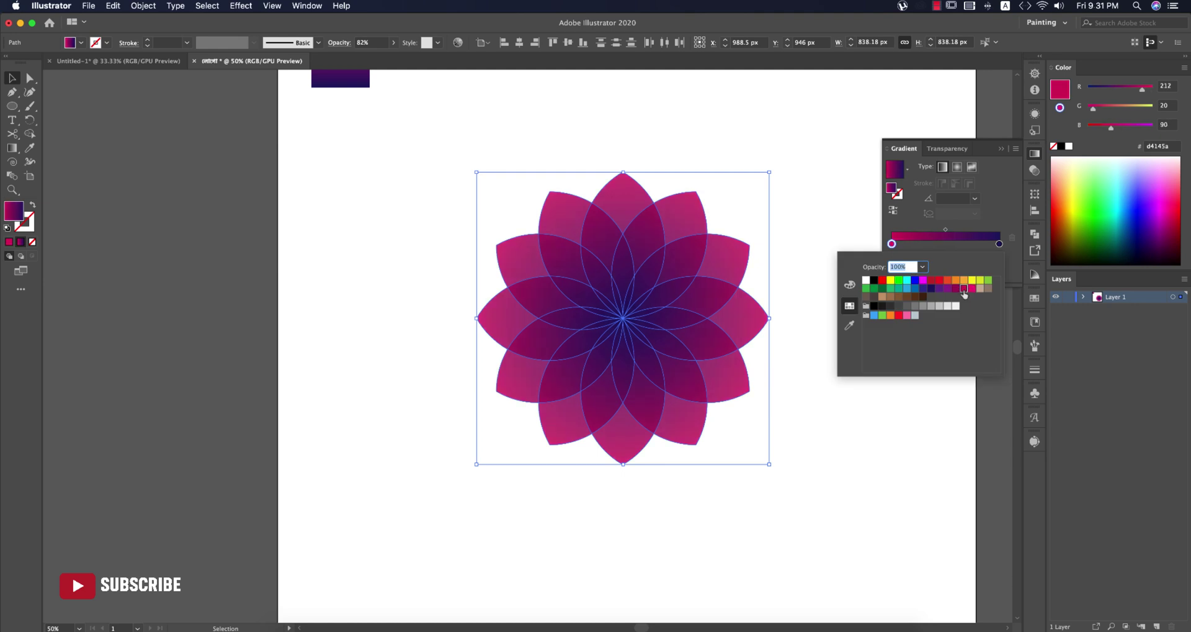
pyautogui.click(1001, 151)
pyautogui.click(1001, 150)
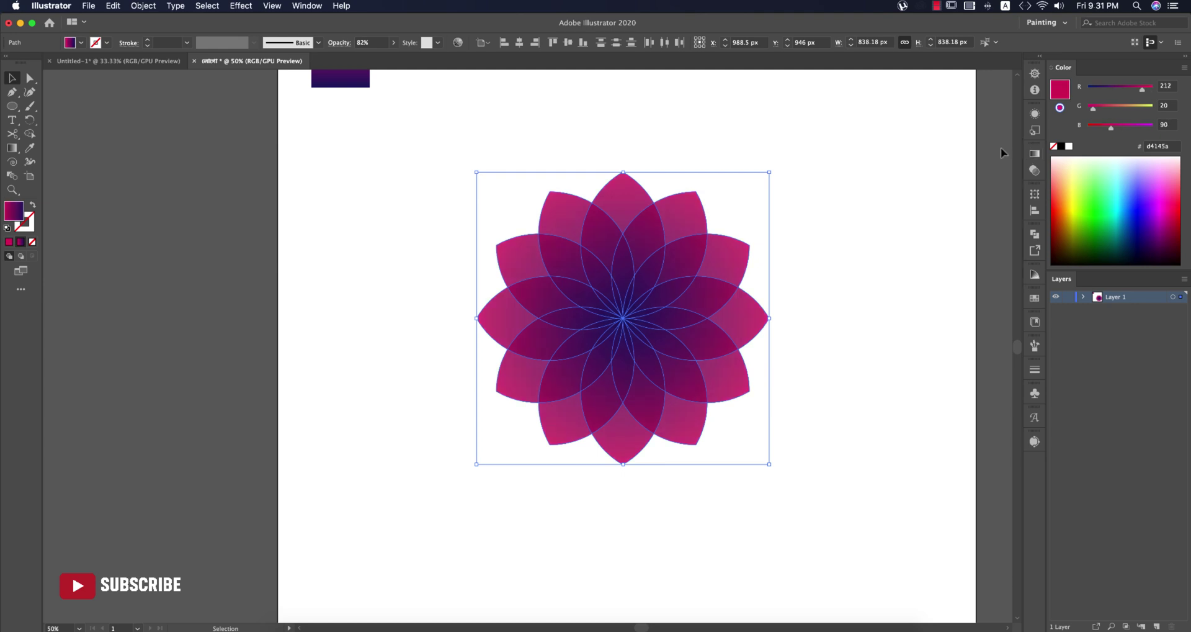
pyautogui.click(917, 228)
pyautogui.scroll(-2, 883, 264)
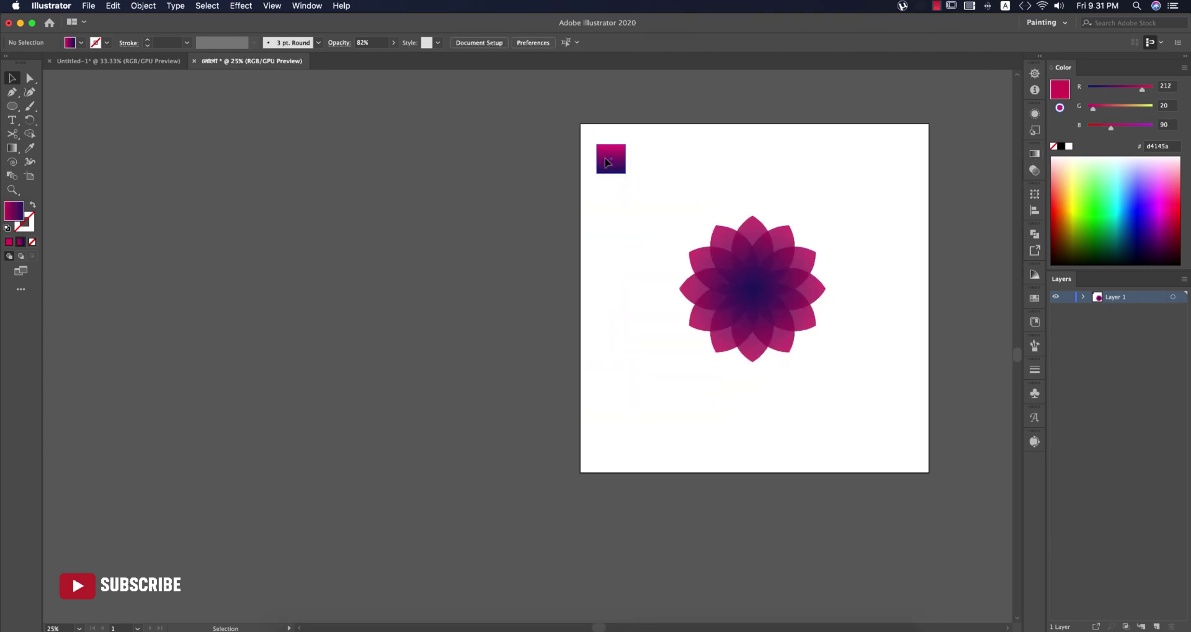
# Group the flower petals and move the flower and sample square off the artboard
pyautogui.moveTo(608, 162); pyautogui.dragTo(855, 412)
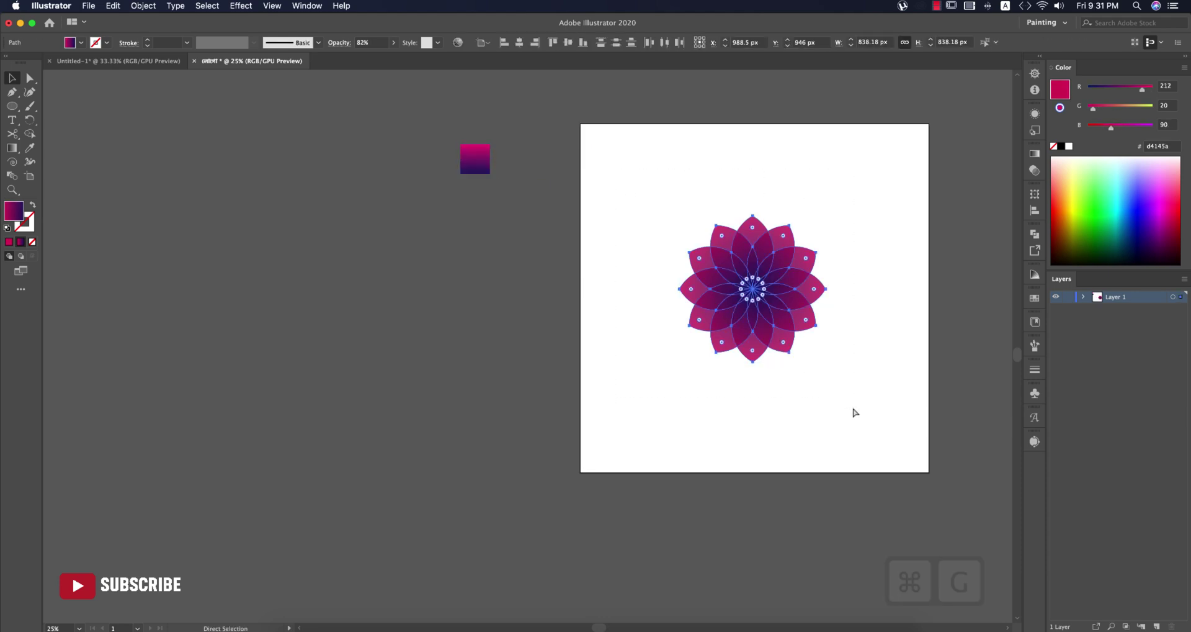
pyautogui.press('super+g')
pyautogui.moveTo(778, 297); pyautogui.dragTo(423, 304)
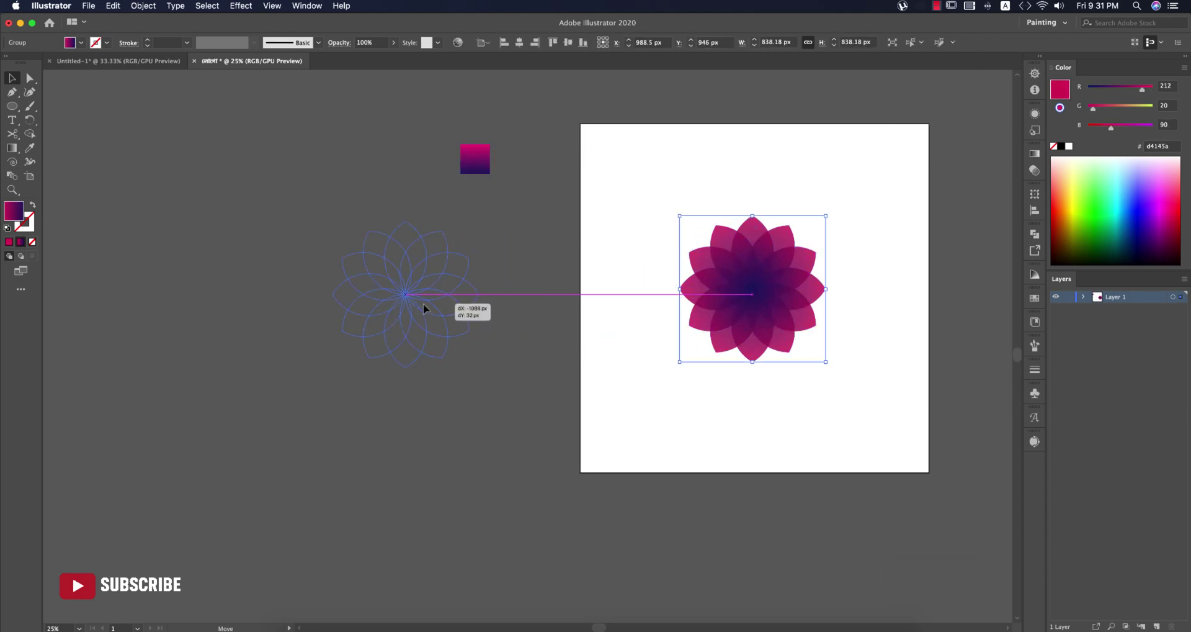
pyautogui.click(576, 106)
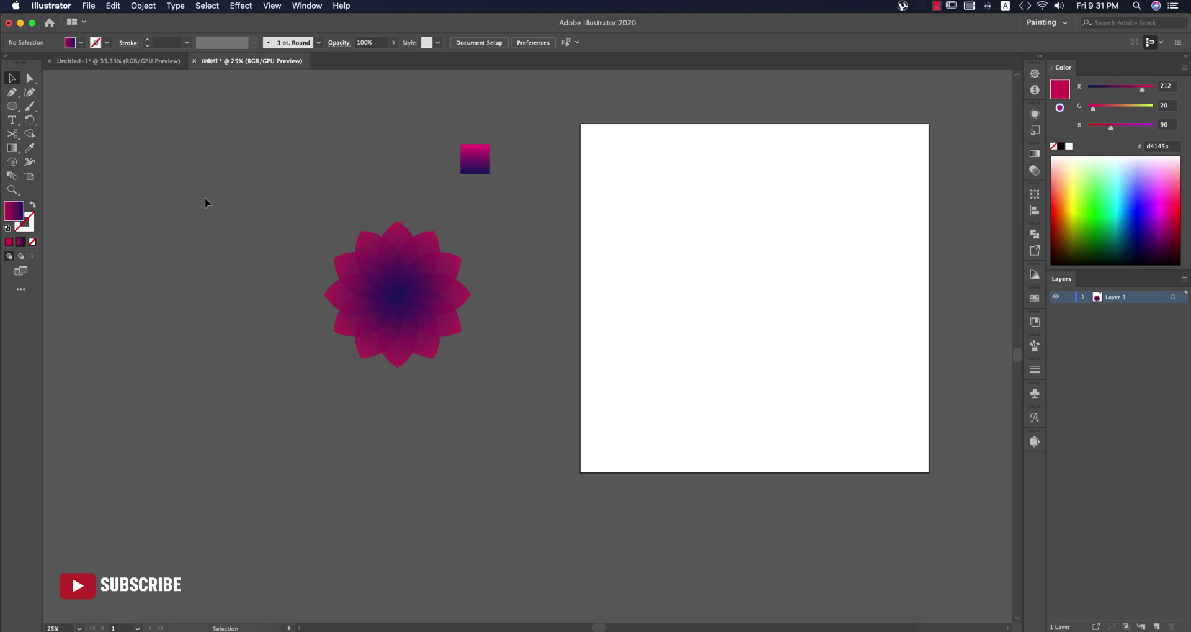
# Draw a 2000 × 2000 px rectangle over the artboard and apply the white-to-black preset gradient
pyautogui.moveTo(16, 111); pyautogui.dragTo(62, 103)
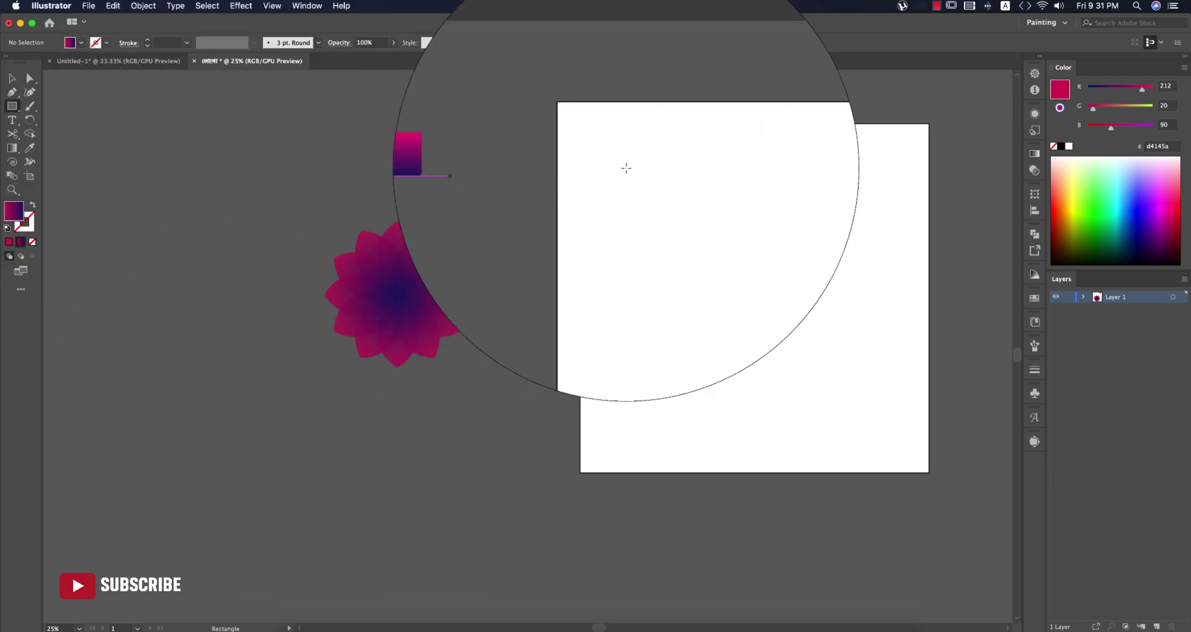
pyautogui.moveTo(580, 124); pyautogui.dragTo(929, 459)
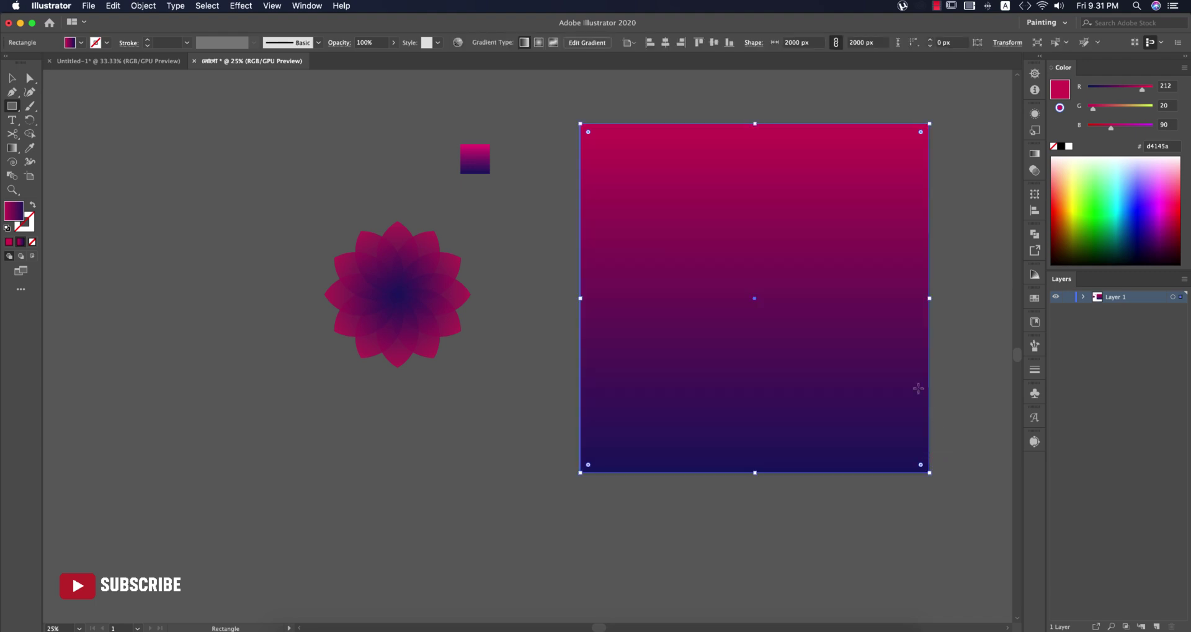
pyautogui.moveTo(918, 385); pyautogui.dragTo(767, 365)
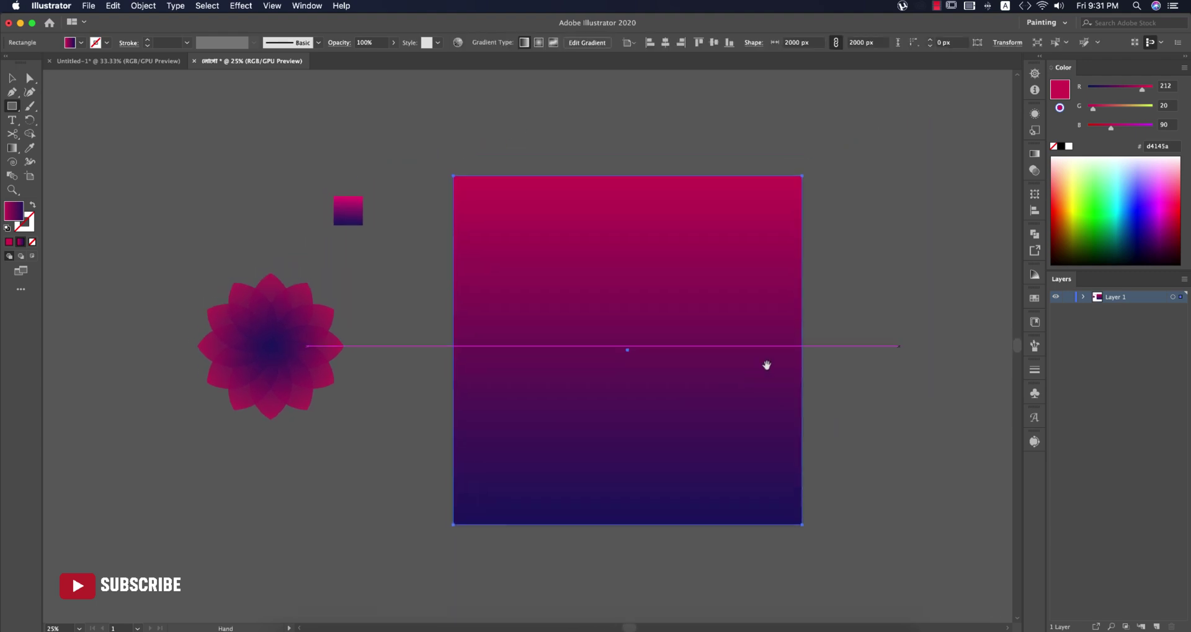
pyautogui.click(1032, 155)
pyautogui.click(908, 169)
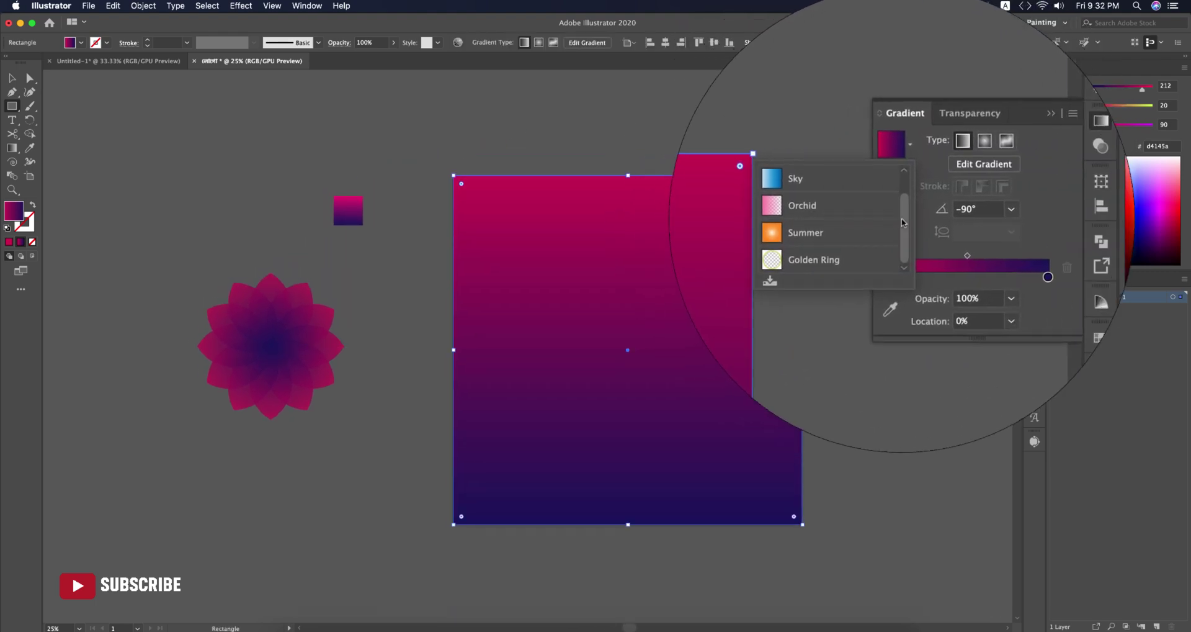
pyautogui.scroll(2, 903, 222)
pyautogui.click(844, 191)
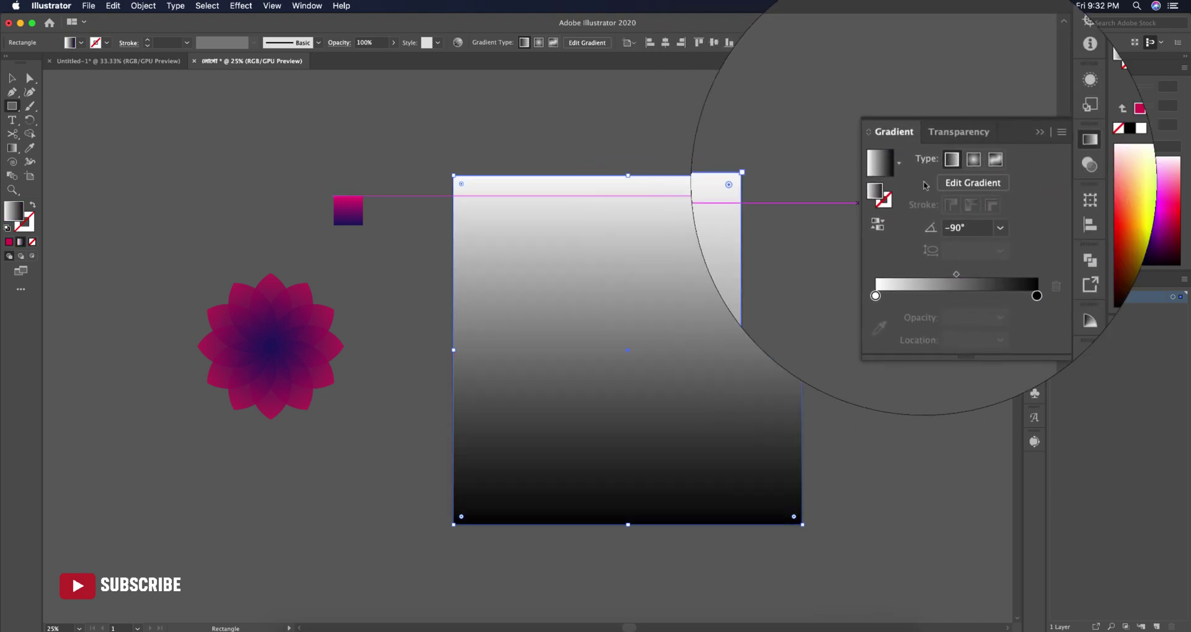
# Make the square's gradient radial with a light grey R204 G204 B204 outer stop
pyautogui.click(957, 166)
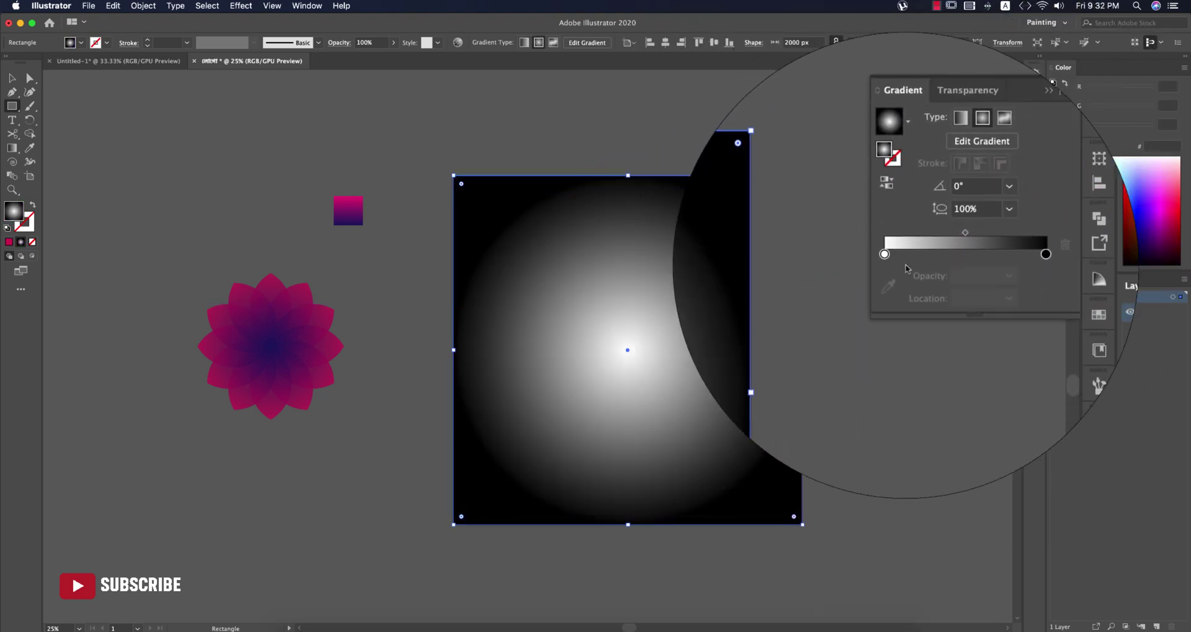
pyautogui.doubleClick(1046, 254)
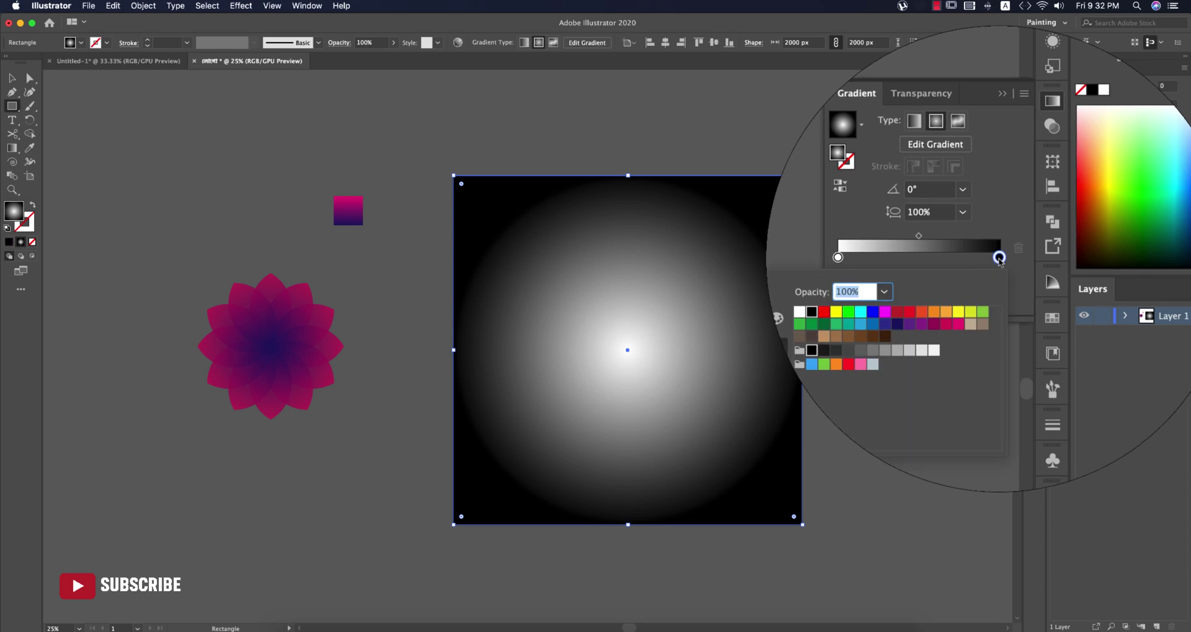
pyautogui.click(909, 349)
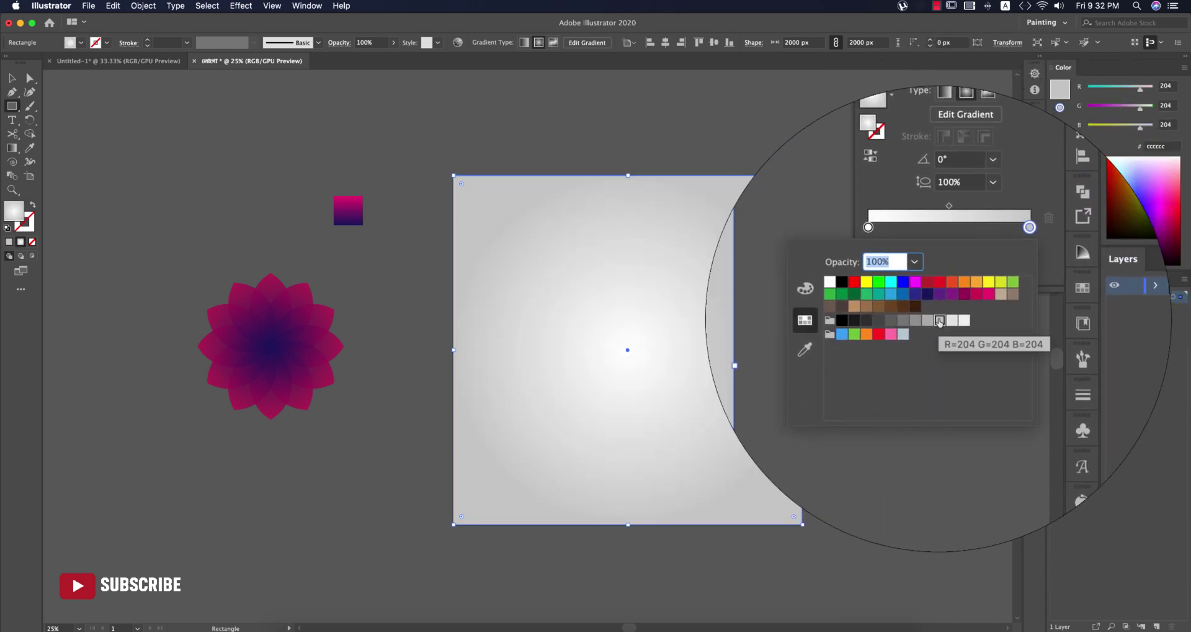
pyautogui.click(932, 322)
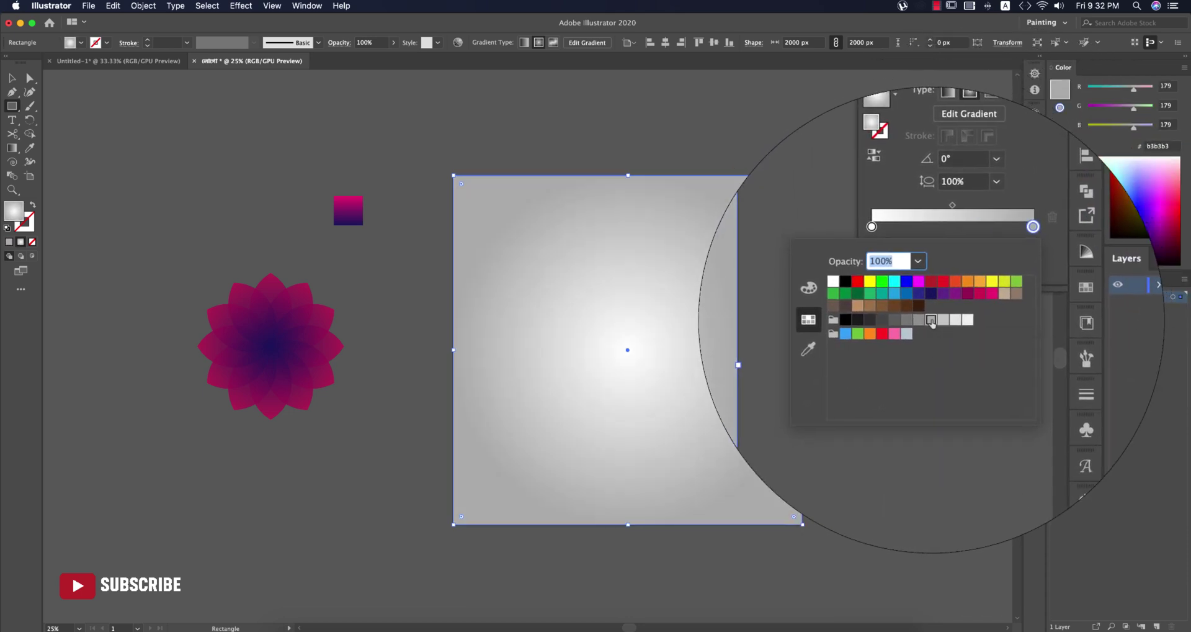
pyautogui.click(939, 320)
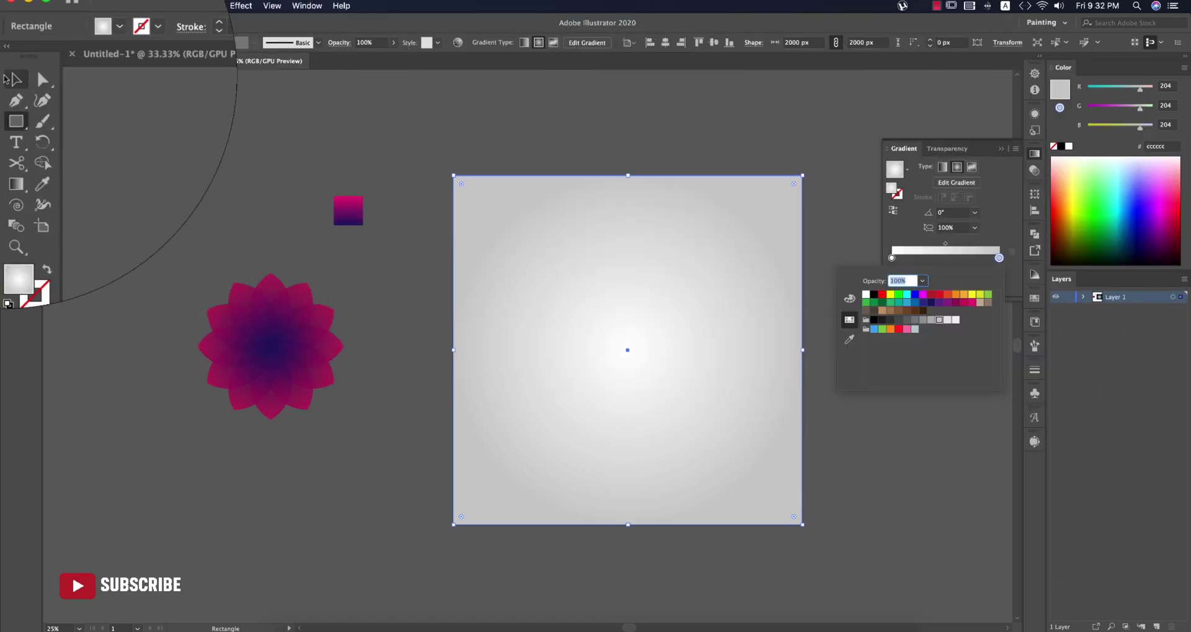
pyautogui.click(592, 193)
pyautogui.press('Escape')
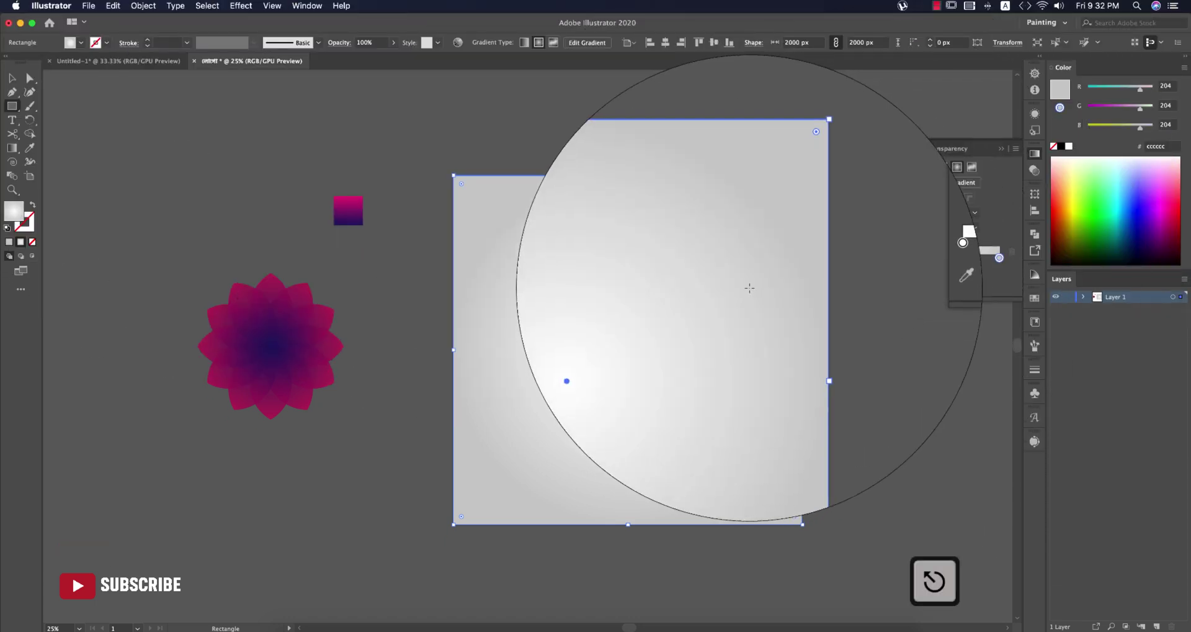
pyautogui.click(1000, 141)
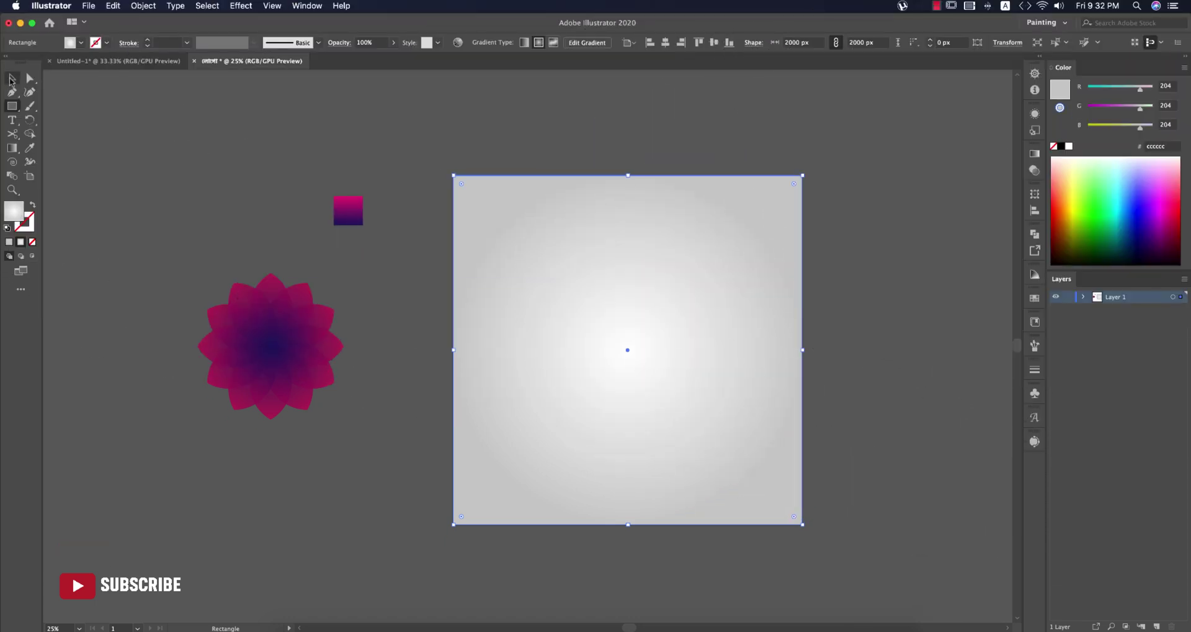
pyautogui.click(308, 419)
# Centre the lotus on the background square, then centre both horizontally on the artboard
pyautogui.click(298, 361)
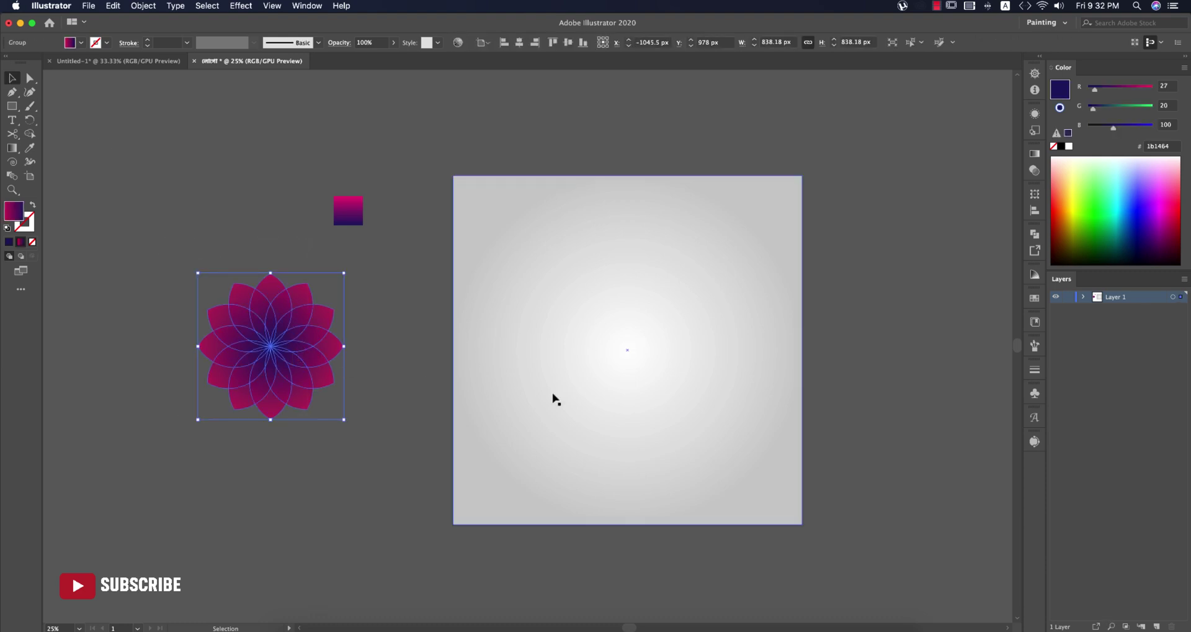
pyautogui.keyDown('shift'); pyautogui.click(723, 377); pyautogui.keyUp('shift')
pyautogui.click(722, 377)
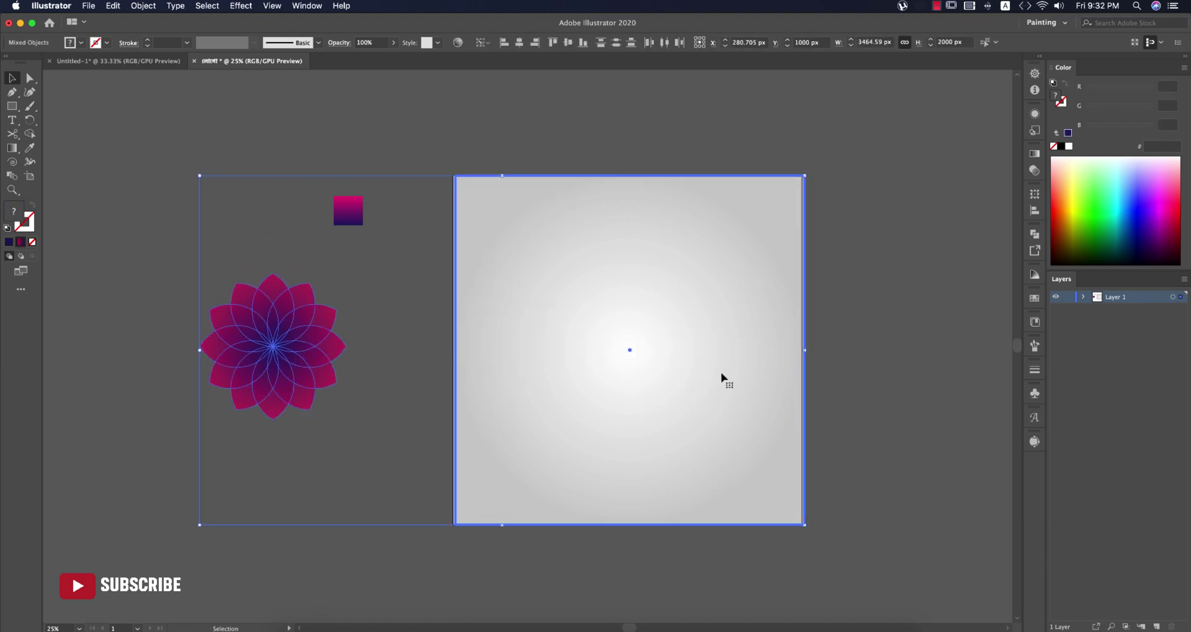
pyautogui.click(568, 43)
pyautogui.click(519, 42)
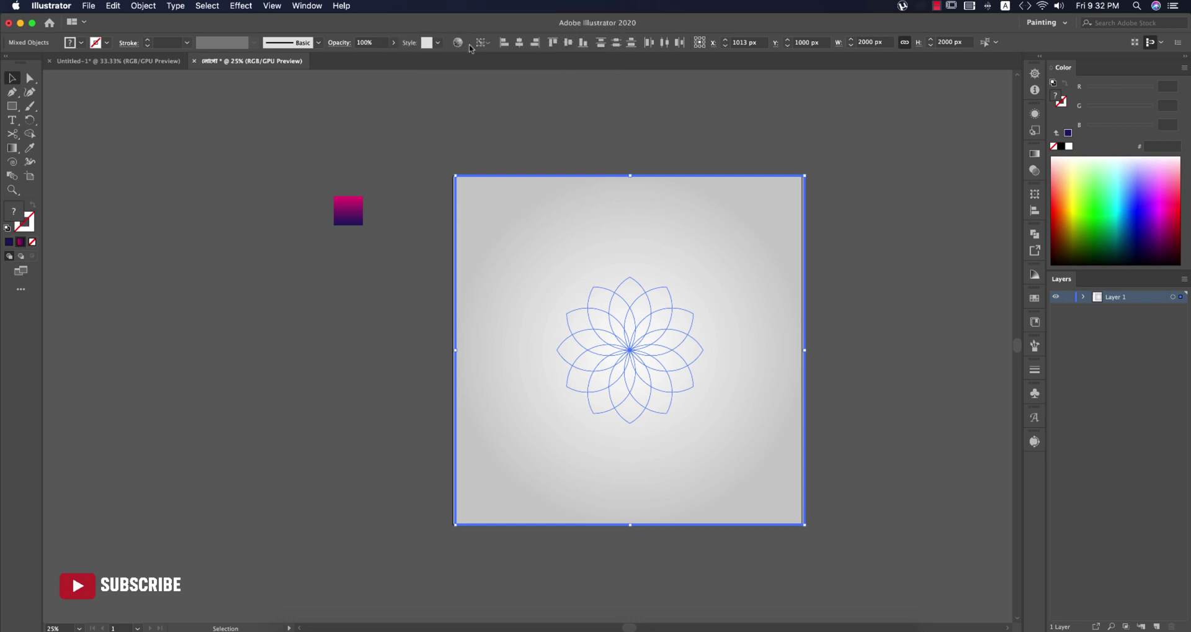
pyautogui.click(484, 43)
pyautogui.click(515, 81)
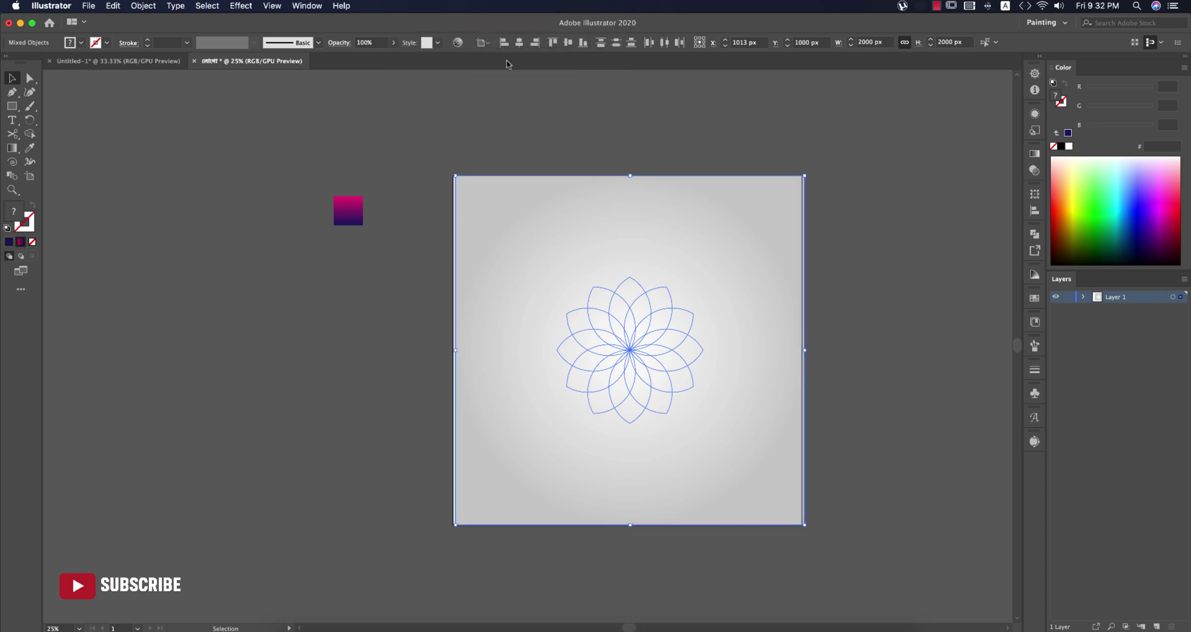
pyautogui.click(519, 42)
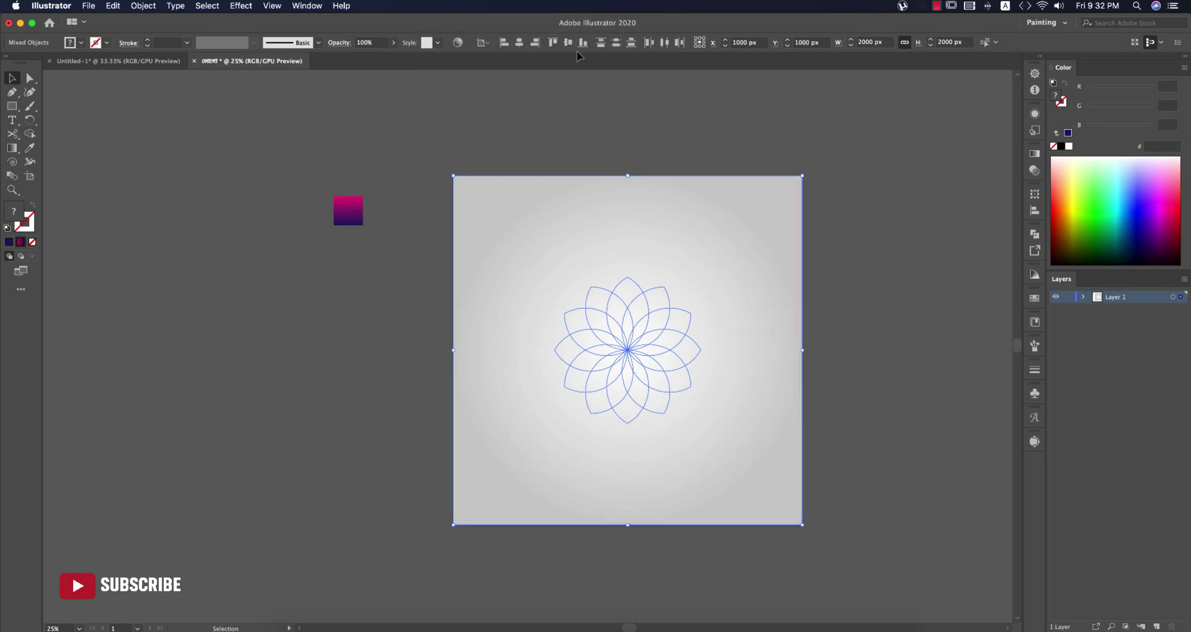
# Send the grey gradient square backward so it sits behind the lotus
pyautogui.click(832, 274)
pyautogui.click(768, 256)
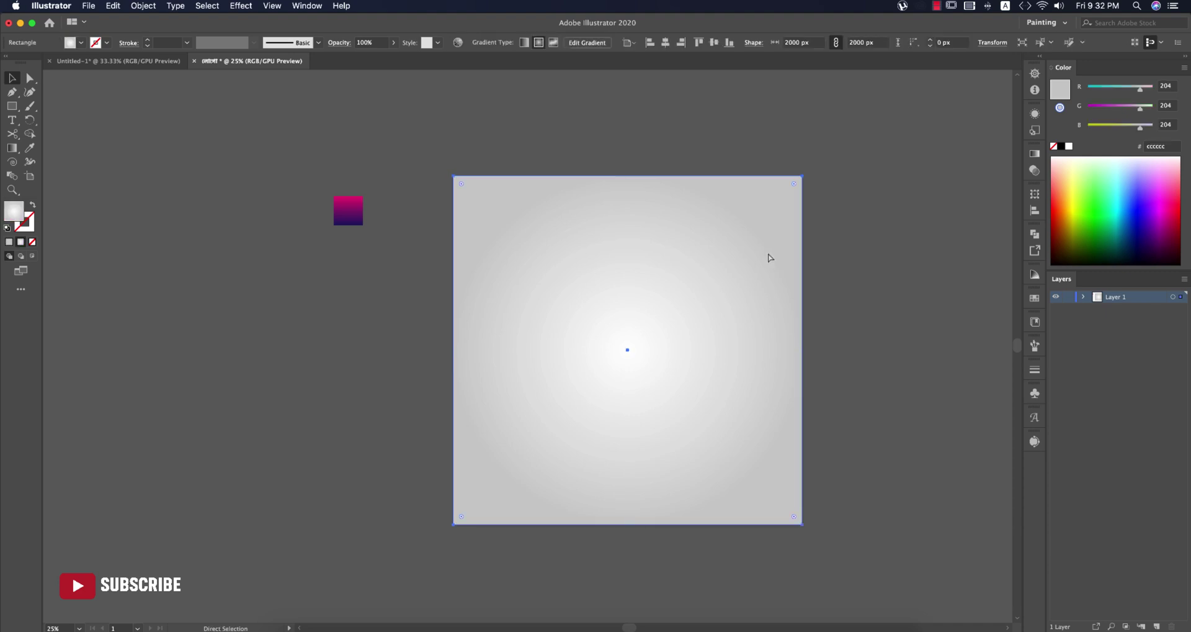
pyautogui.press('super+shift+bracketleft')
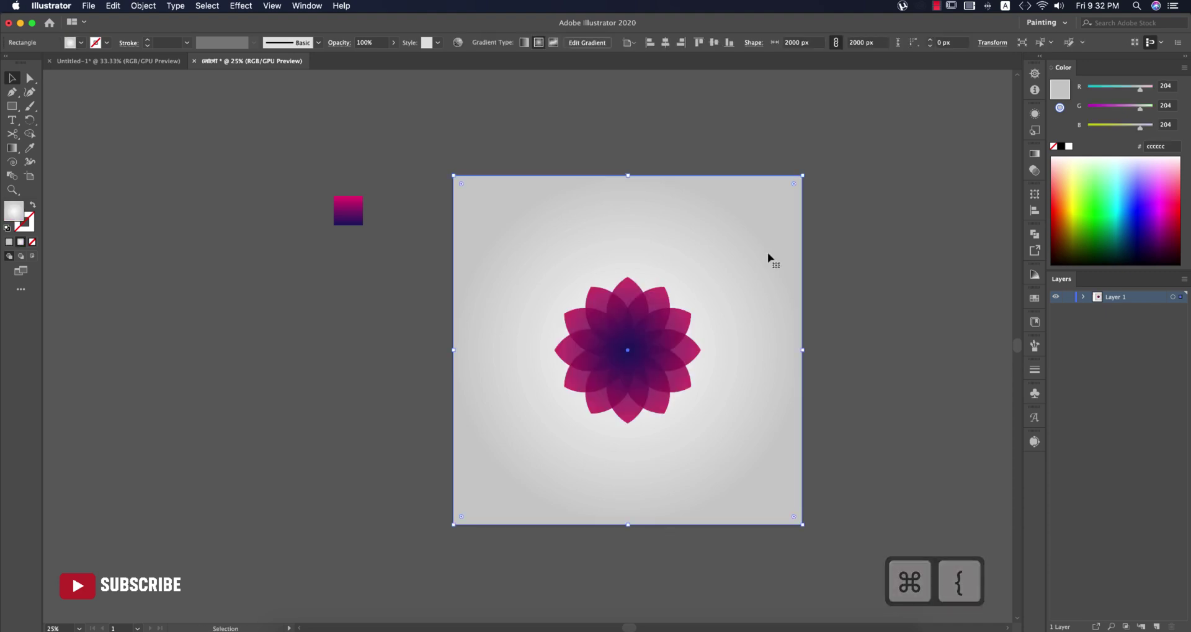
pyautogui.click(865, 350)
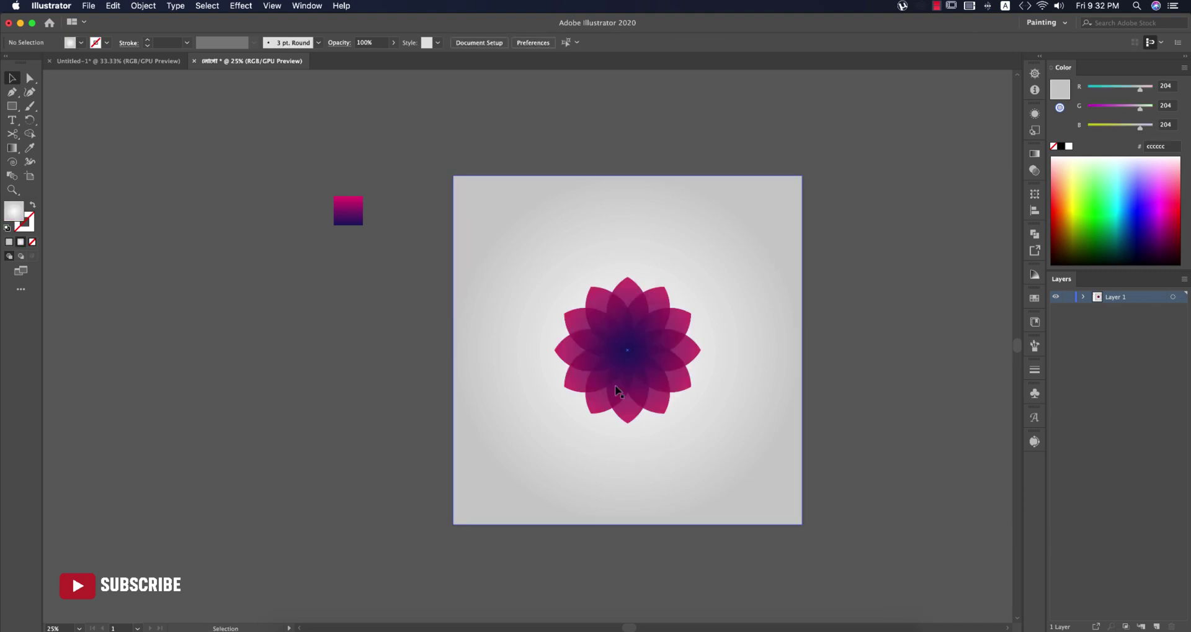
pyautogui.click(12, 105)
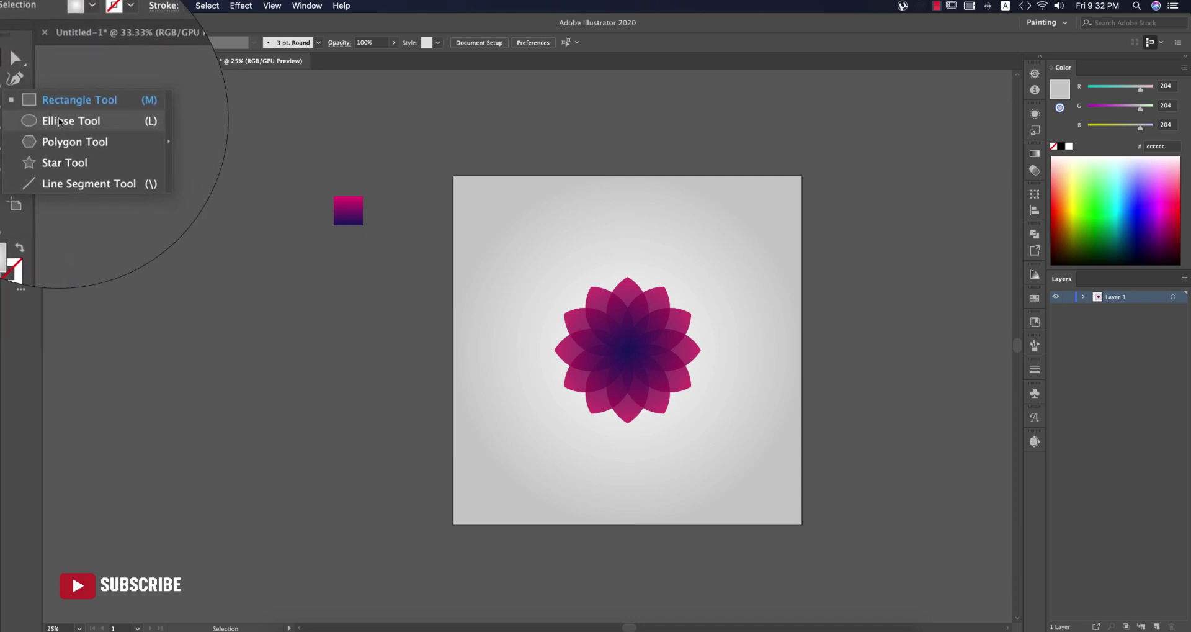
# Draw a circle right of the artboard and give it the Orchid gradient preset as Radial
pyautogui.click(59, 121)
pyautogui.moveTo(829, 243); pyautogui.dragTo(875, 351)
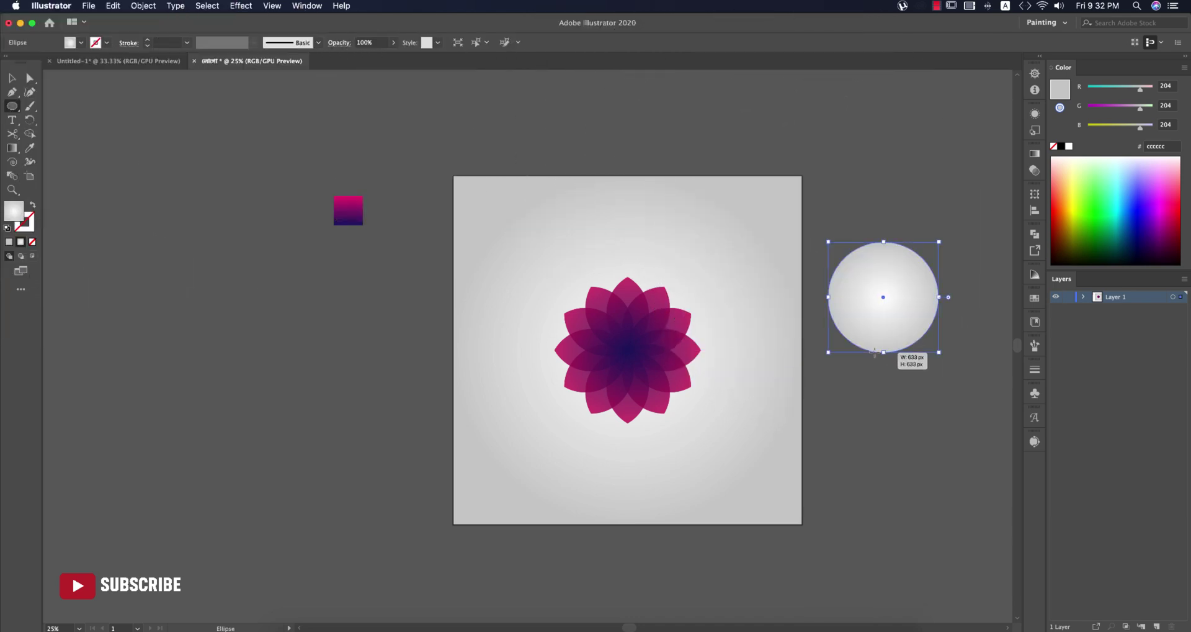
pyautogui.moveTo(944, 313); pyautogui.dragTo(855, 314)
pyautogui.click(1035, 155)
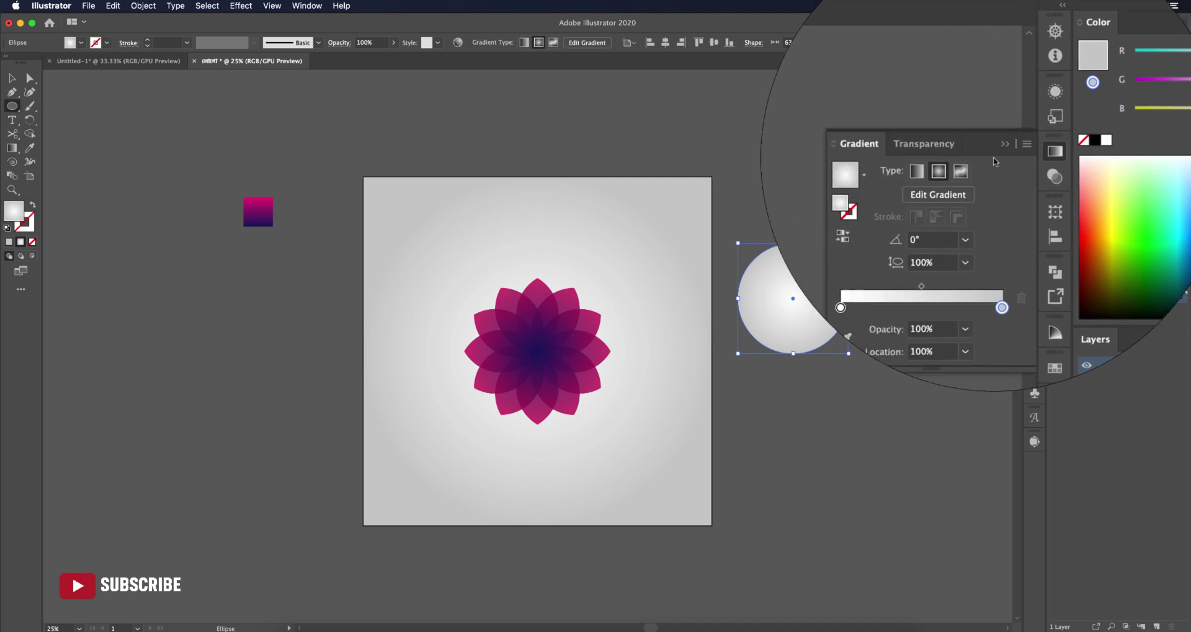
pyautogui.click(905, 169)
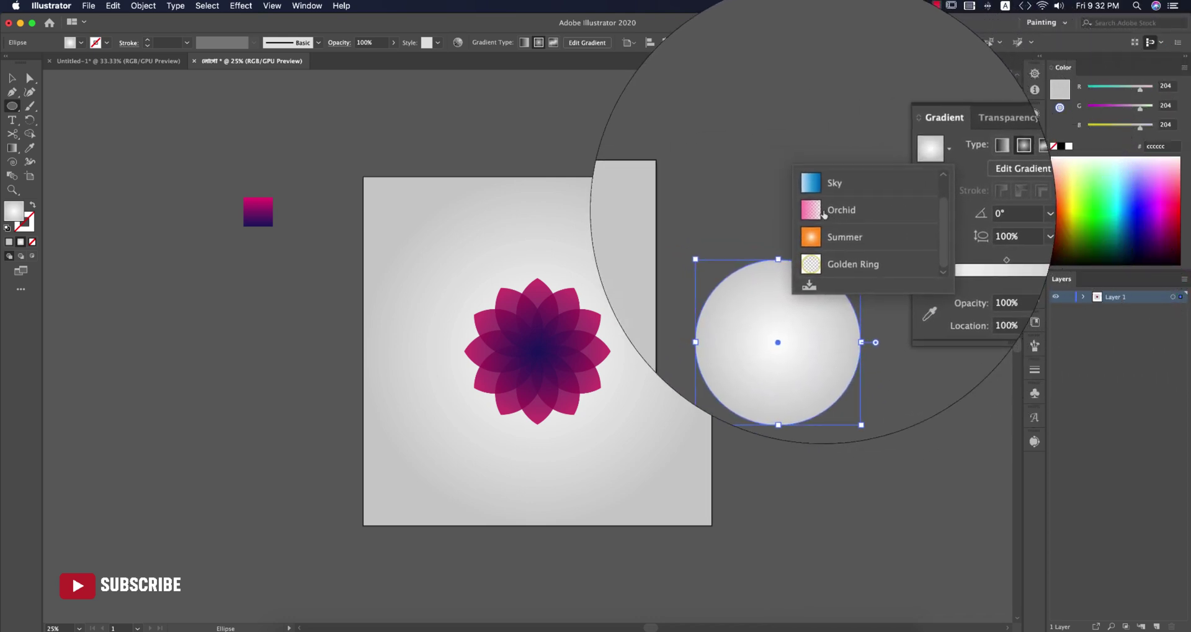
pyautogui.click(831, 207)
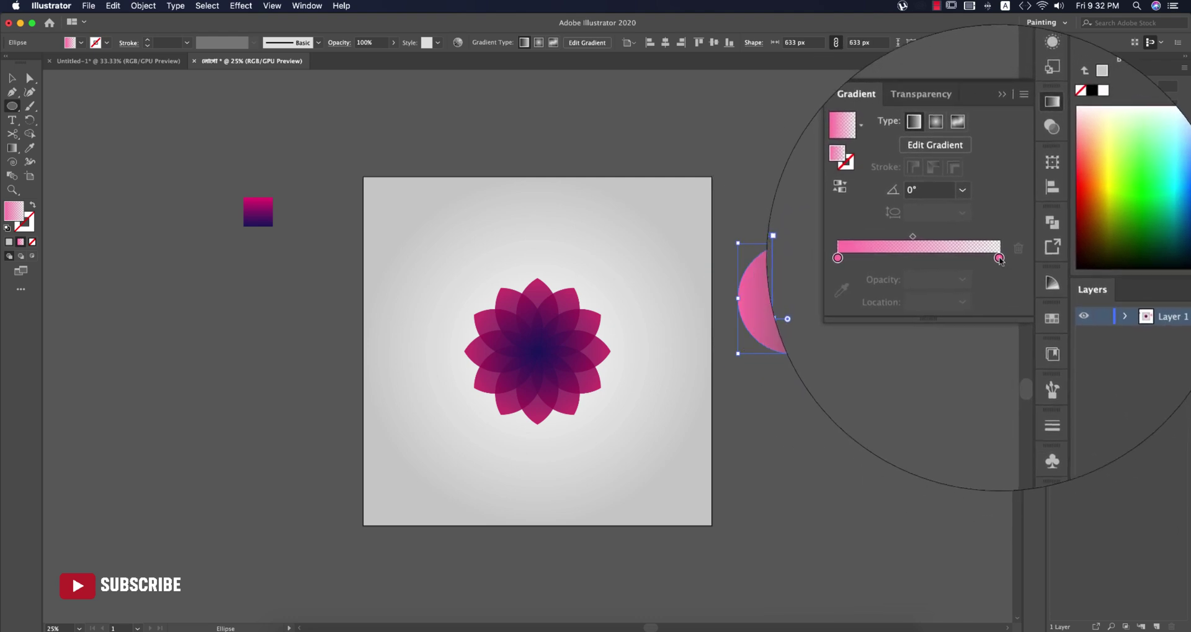
pyautogui.click(958, 167)
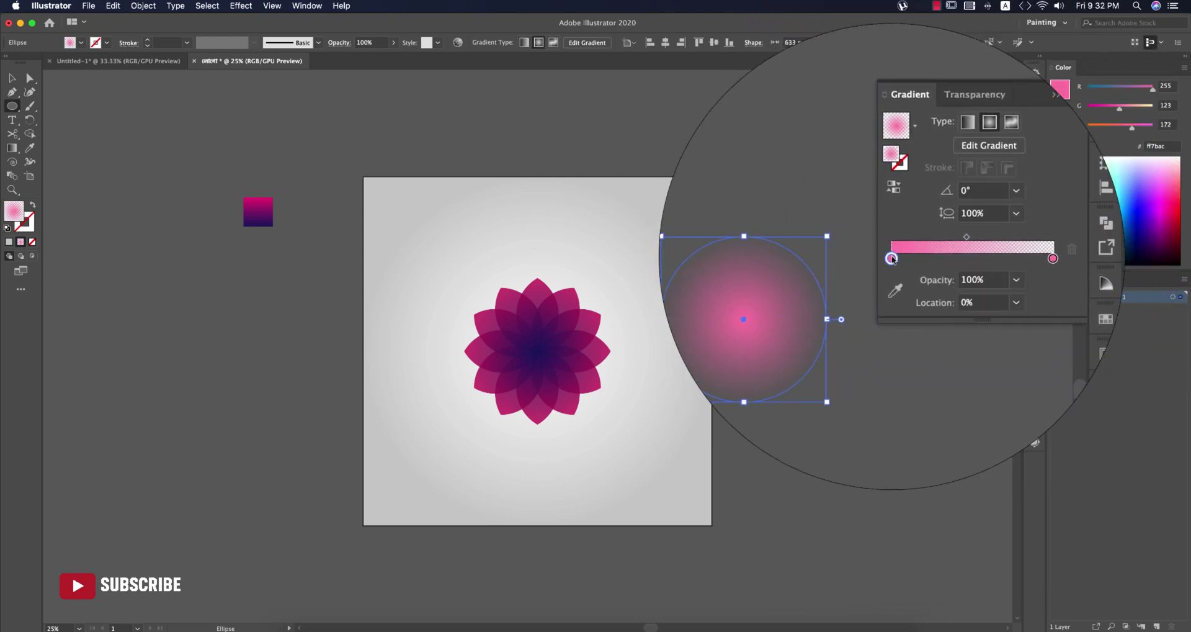
# Make both gradient stops black, leaving the outer stop at 0% opacity at the edge
pyautogui.doubleClick(892, 258)
pyautogui.click(891, 322)
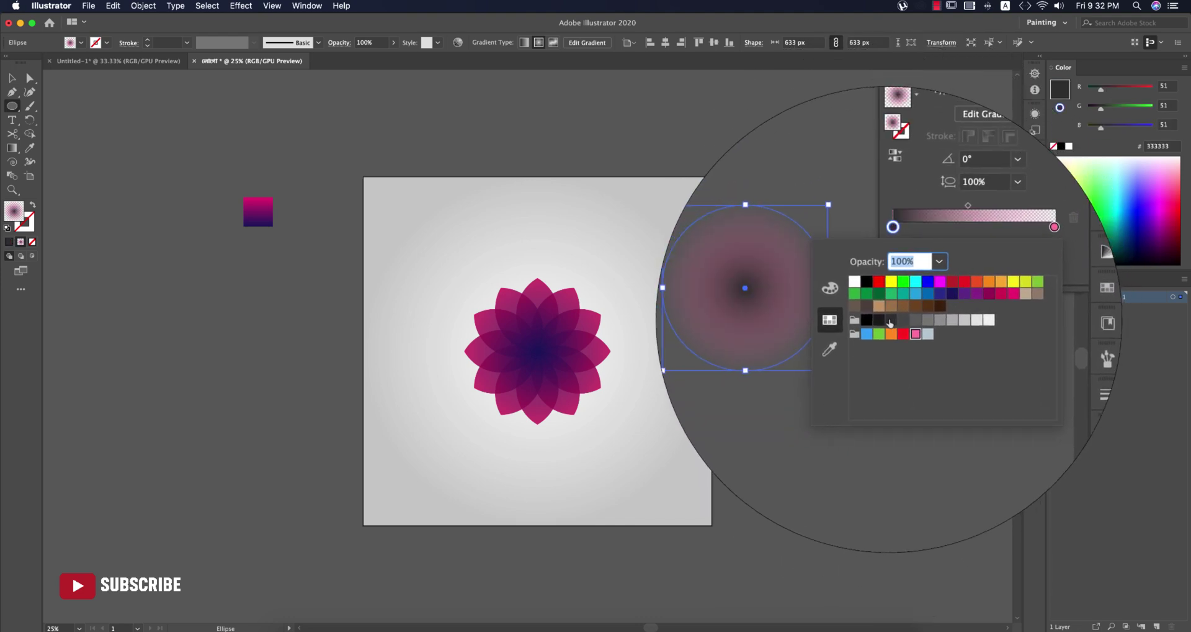
pyautogui.click(1000, 259)
pyautogui.doubleClick(999, 259)
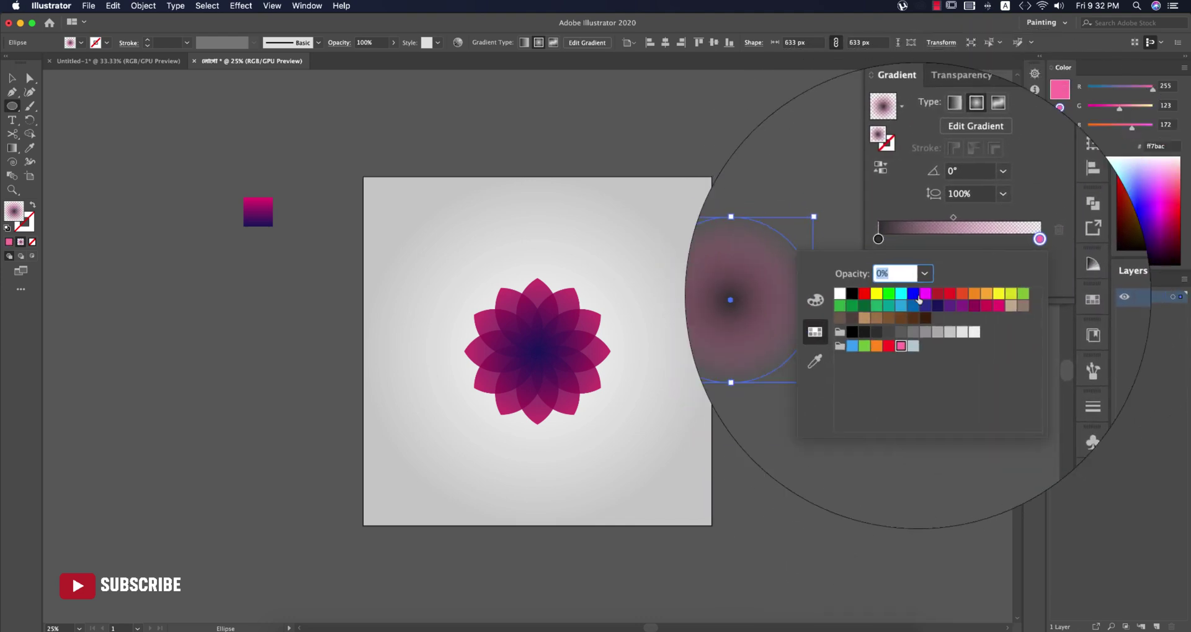
pyautogui.click(873, 320)
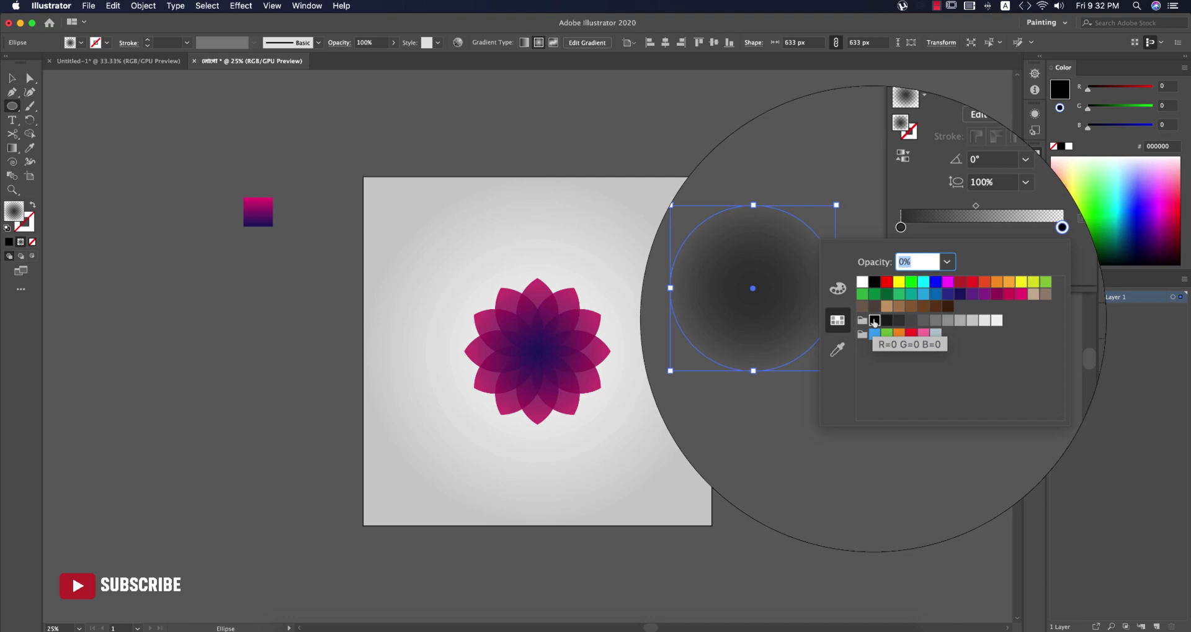
pyautogui.press('Escape')
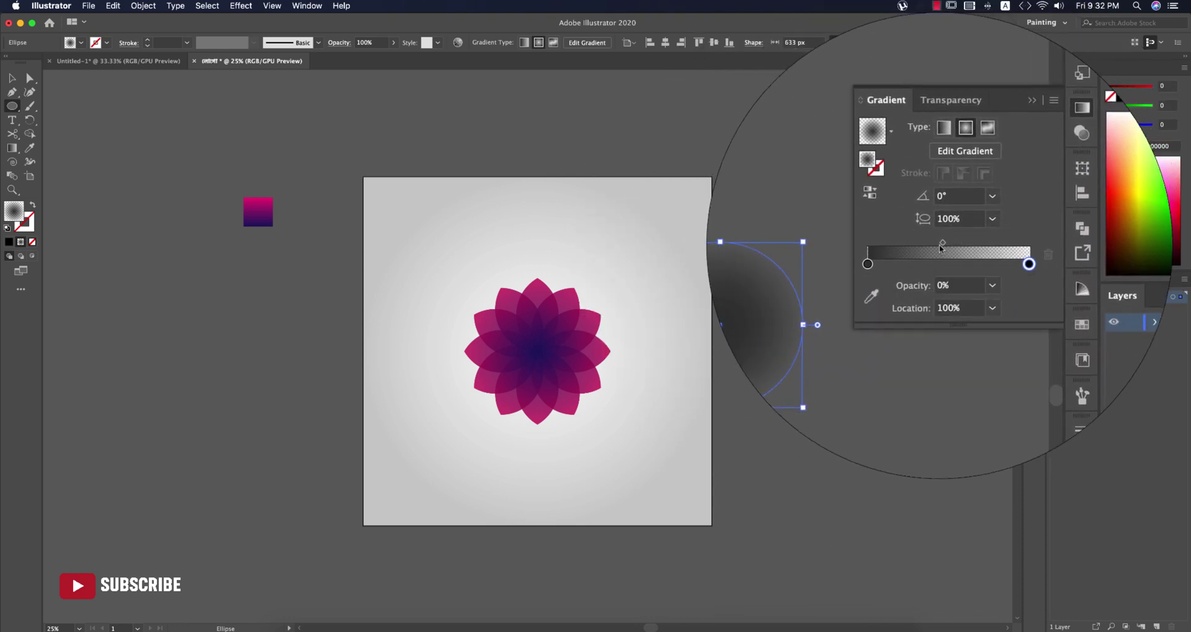
pyautogui.moveTo(1029, 264); pyautogui.dragTo(1016, 264)
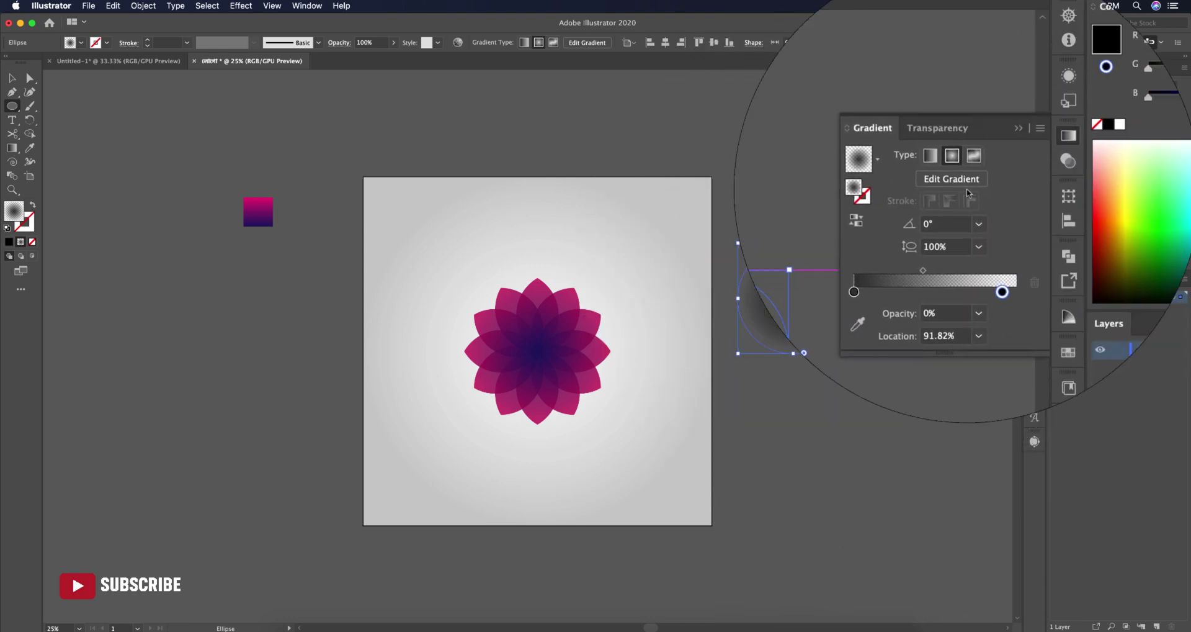
pyautogui.press('super+z')
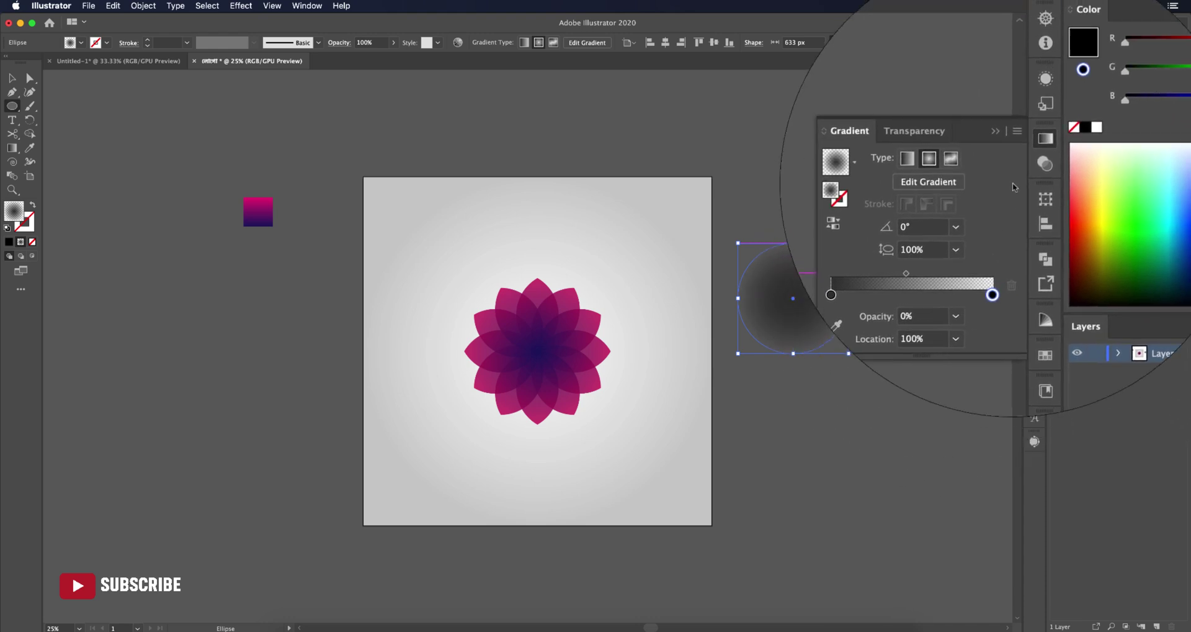
pyautogui.click(1035, 154)
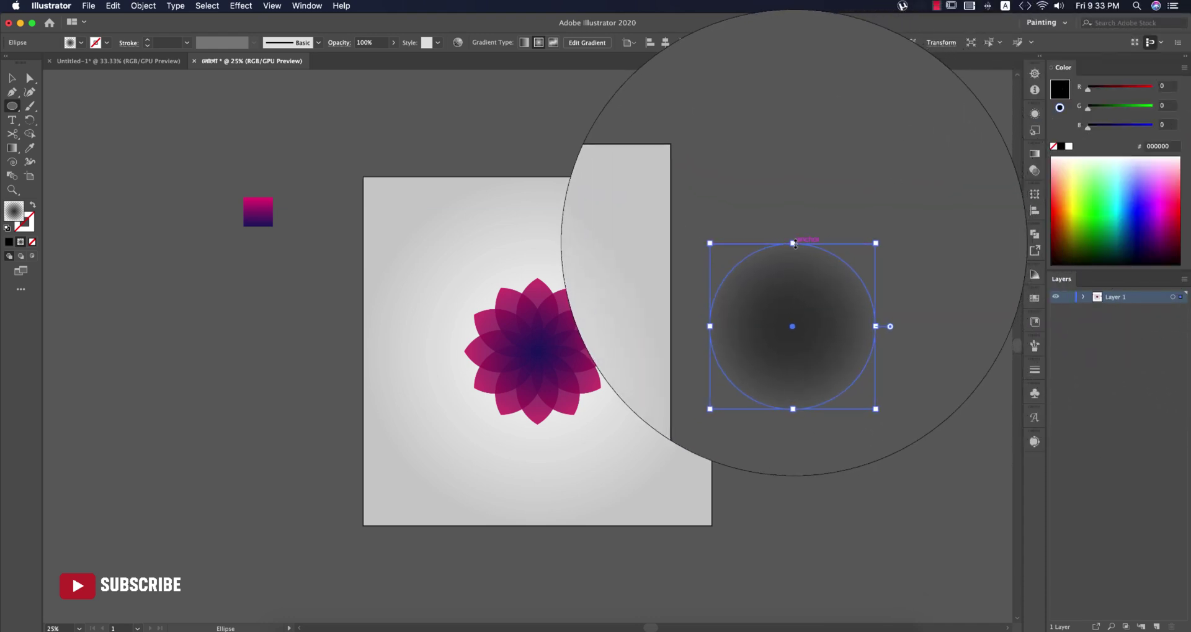
# Squash the dark circle into a flat ellipse and place it beneath the lotus
pyautogui.moveTo(795, 244); pyautogui.dragTo(557, 439)
pyautogui.press('v')
pyautogui.keyDown('shift'); pyautogui.click(654, 445); pyautogui.keyUp('shift')
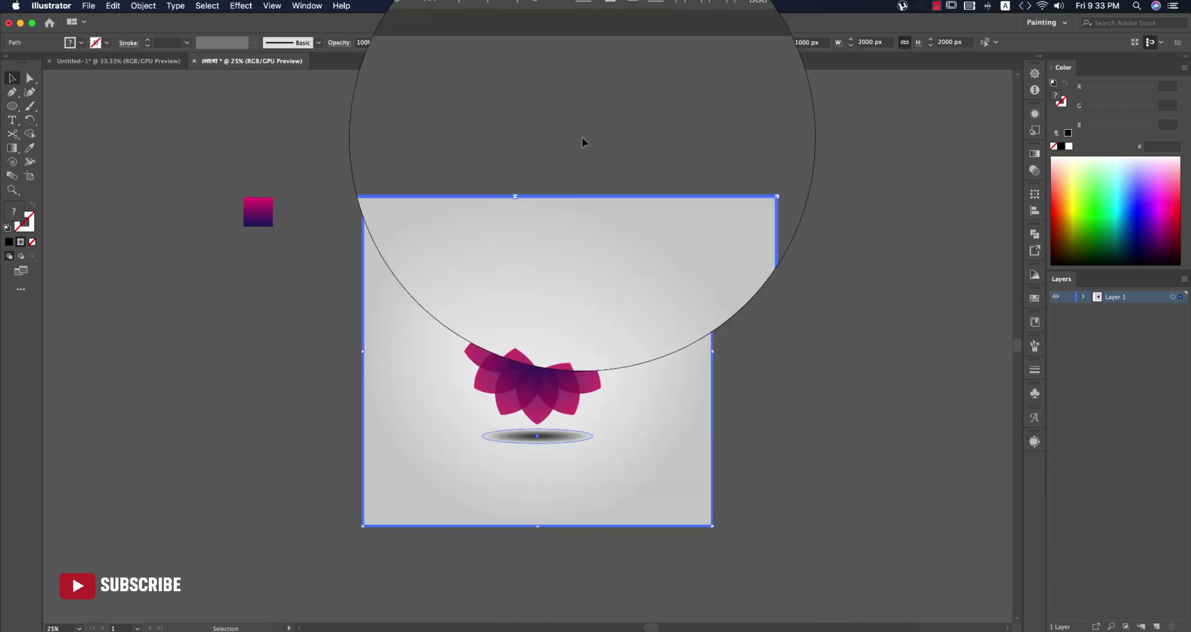
pyautogui.click(519, 42)
pyautogui.hscroll(-5, 840, 340)
pyautogui.scroll(-2, 840, 340)
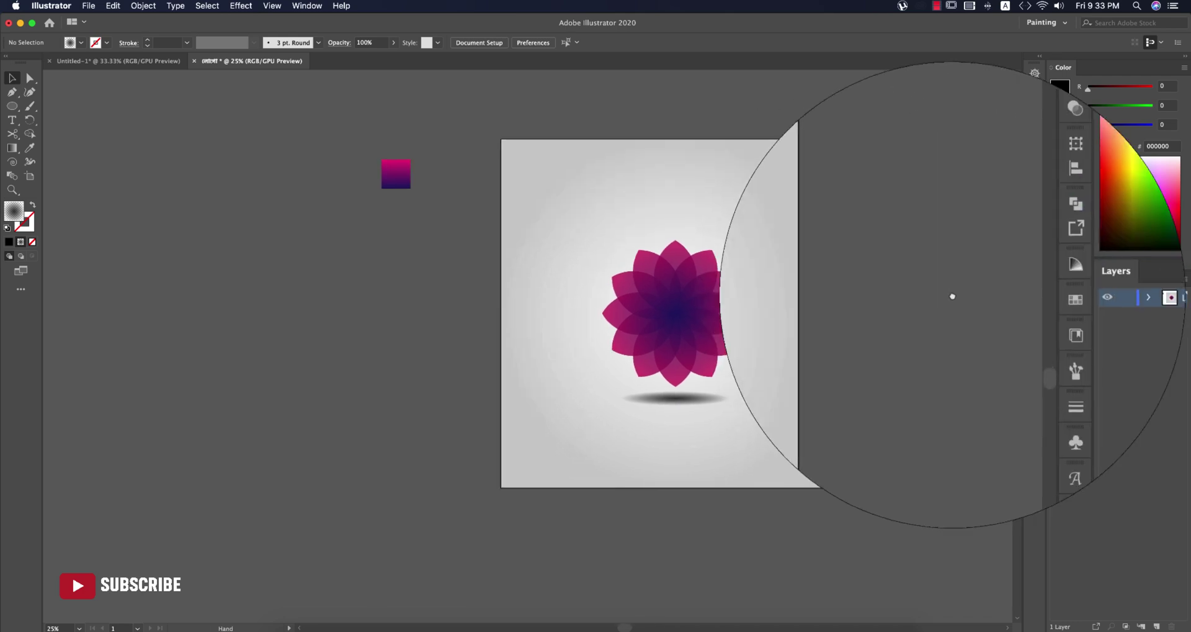
# Set the shadow ellipse's opacity to 50%
pyautogui.click(751, 386)
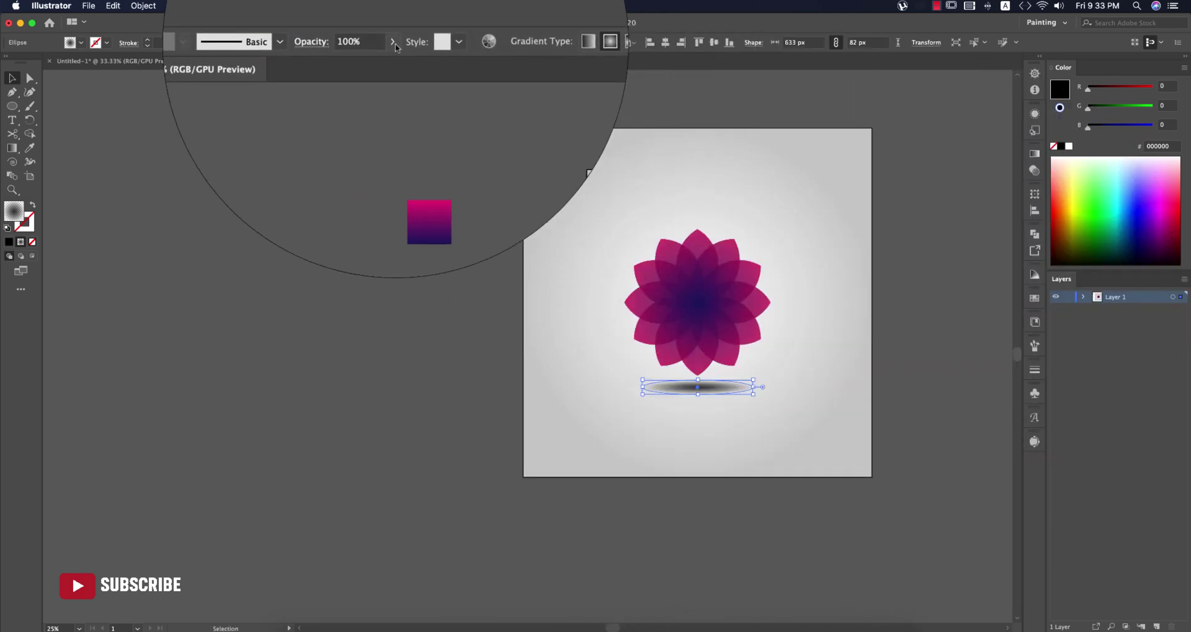
pyautogui.click(394, 42)
pyautogui.moveTo(394, 57); pyautogui.dragTo(371, 60)
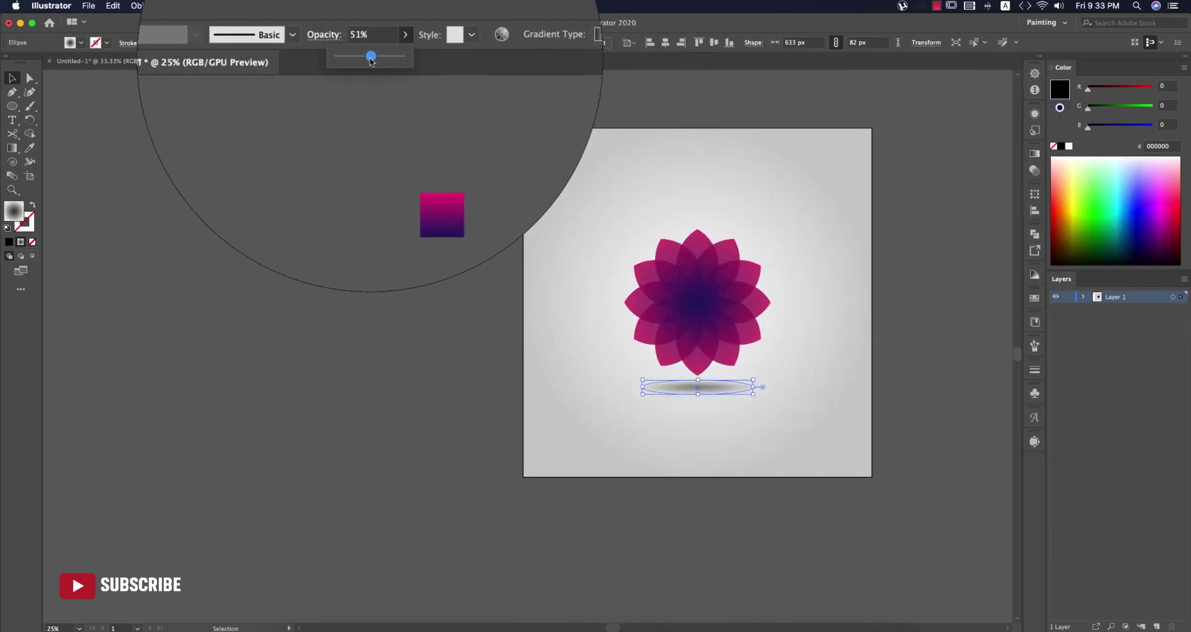
pyautogui.click(345, 279)
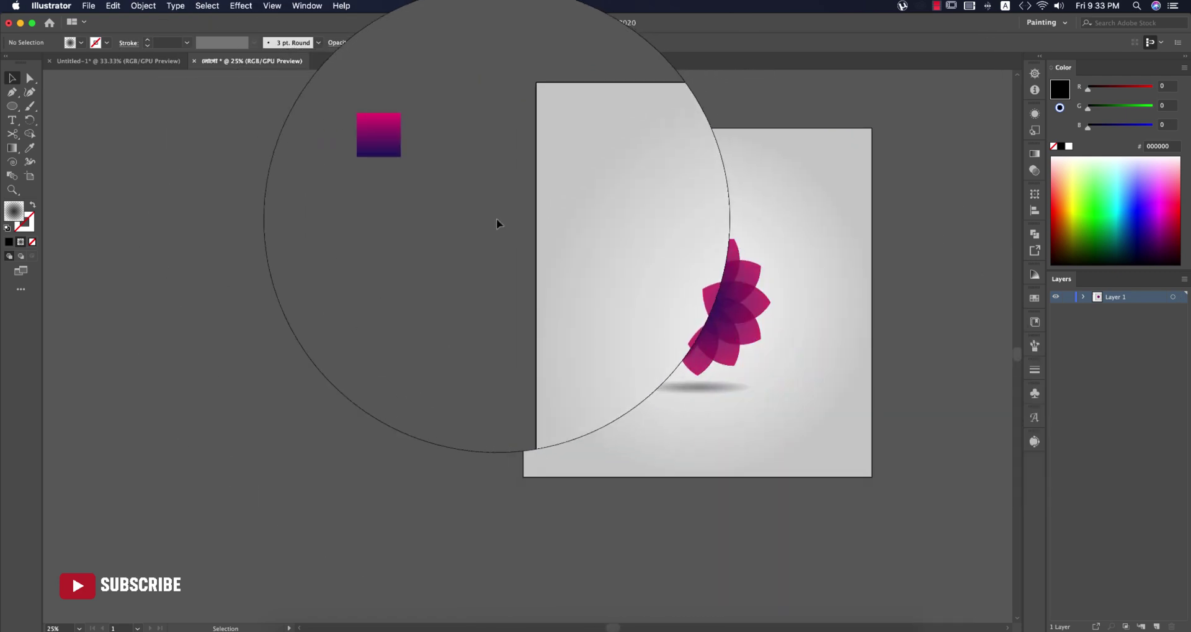
pyautogui.press('super+a')
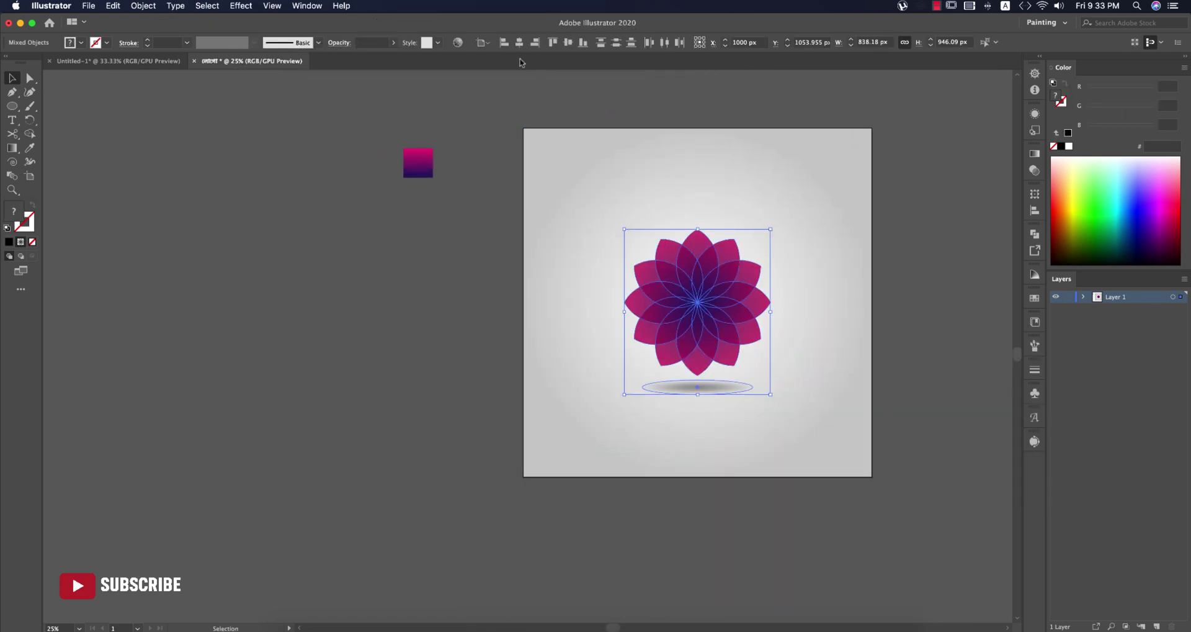
pyautogui.click(578, 312)
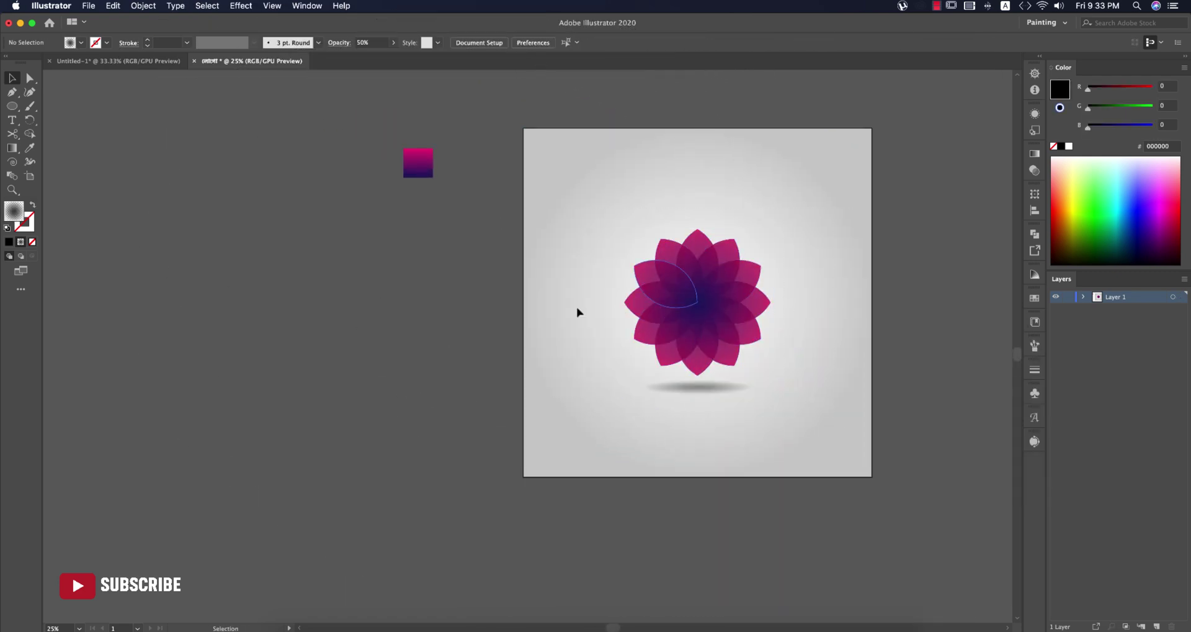
pyautogui.click(124, 61)
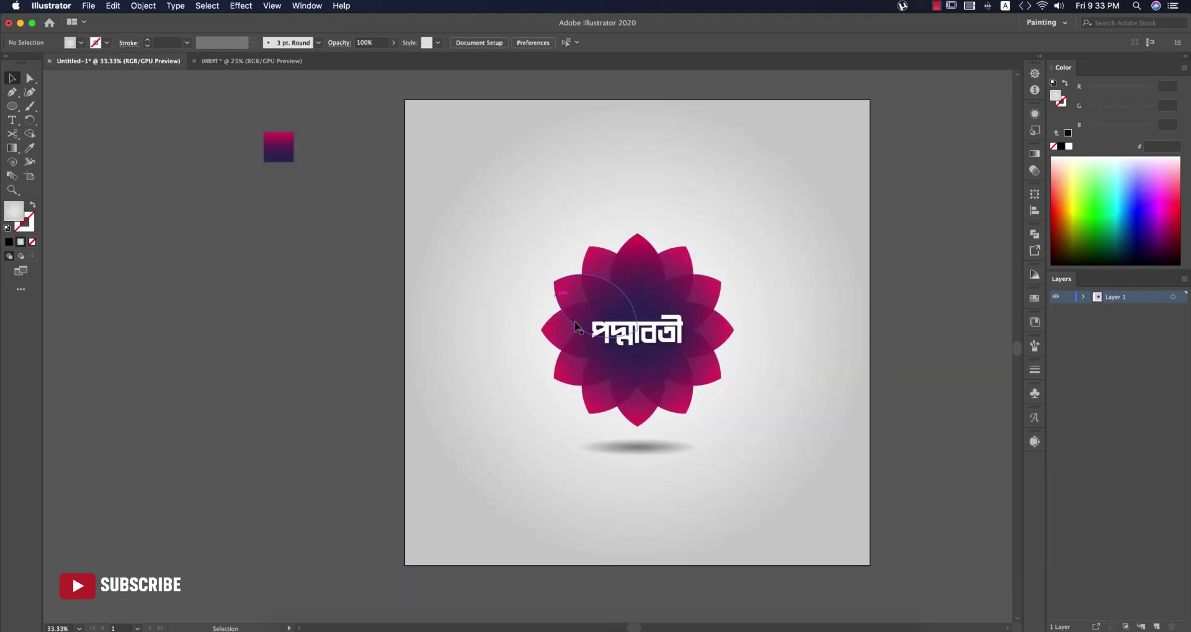
pyautogui.click(286, 65)
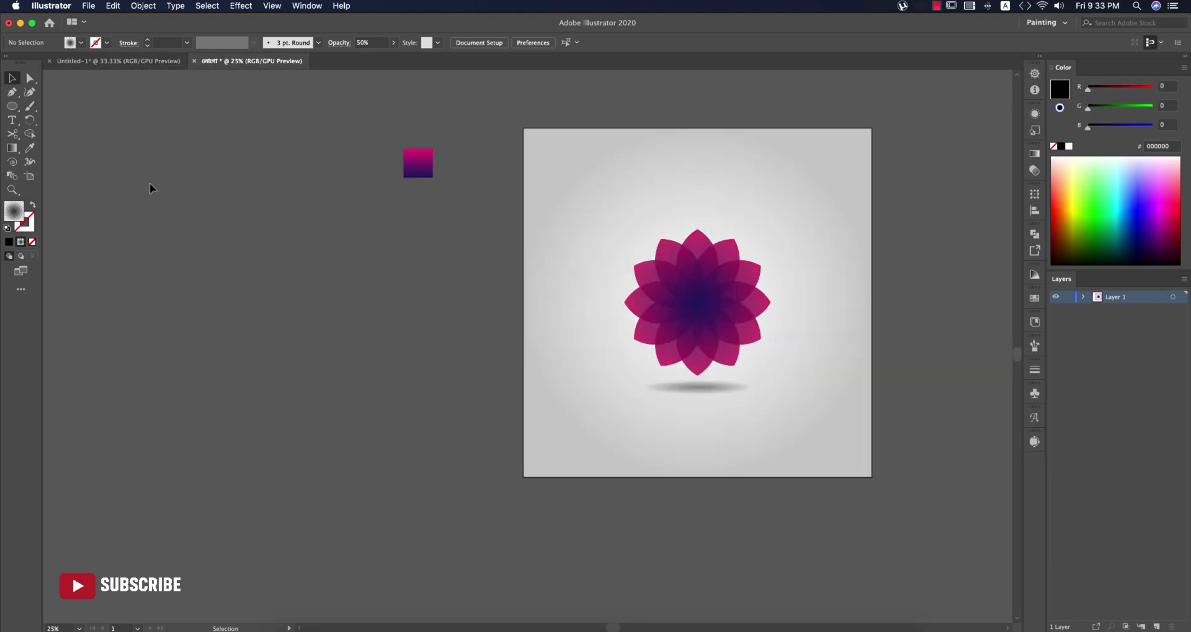
# Start a text object above the flower at 72 pt in the Padmo UNICODE font
pyautogui.press('t')
pyautogui.scroll(1, 834, 437)
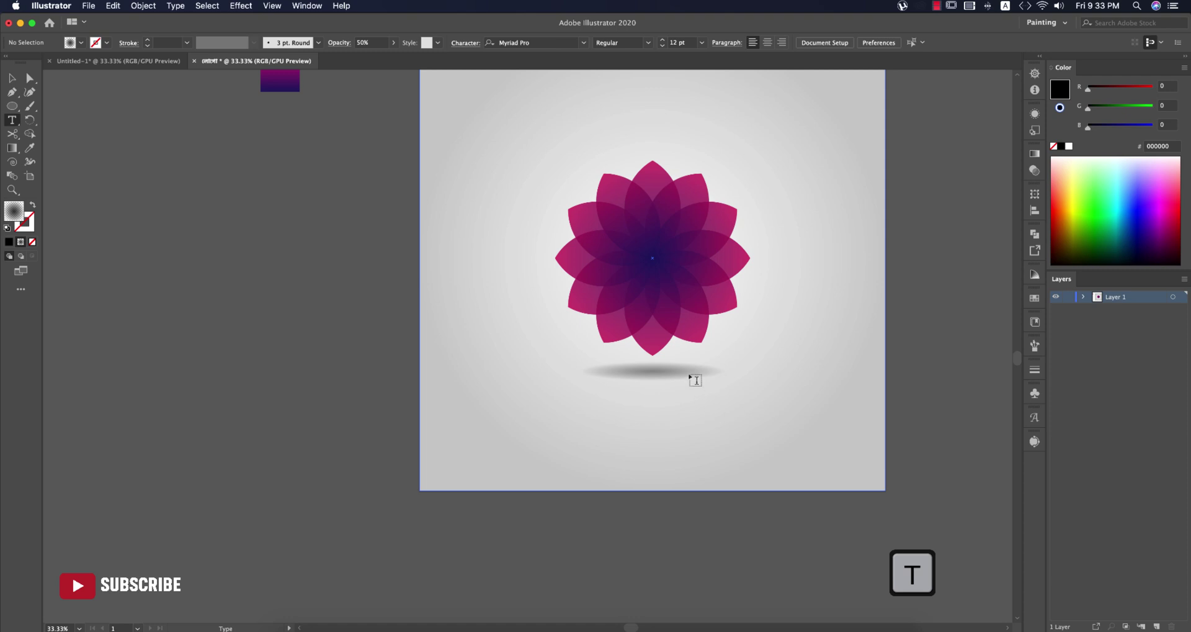
pyautogui.scroll(3, 695, 379)
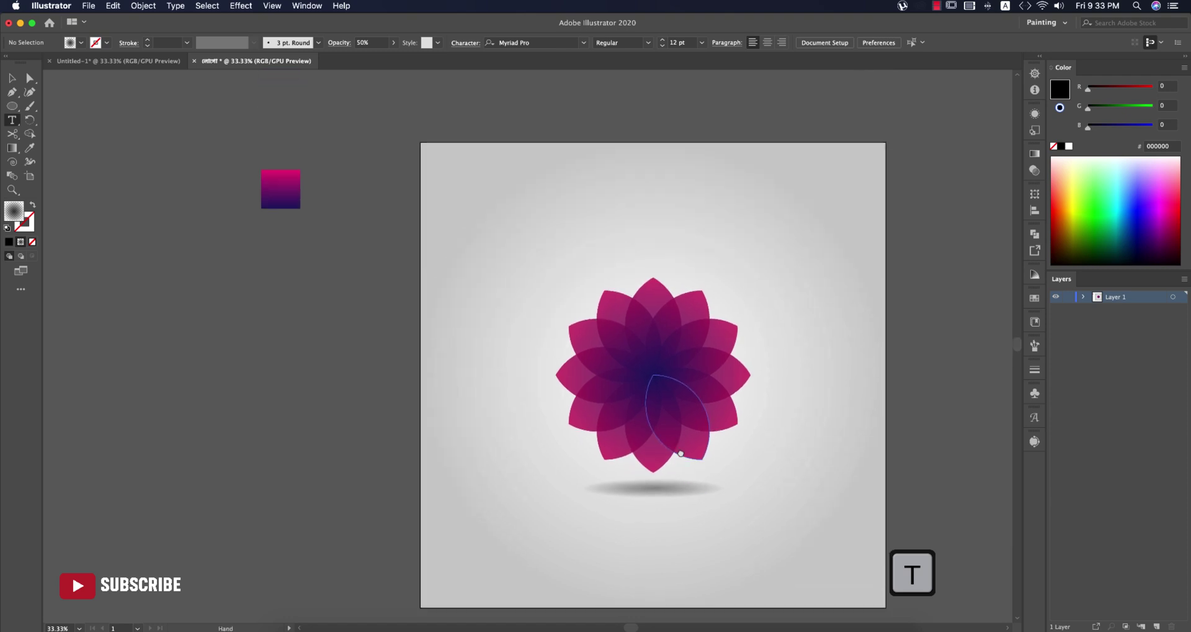
pyautogui.click(577, 222)
pyautogui.click(616, 43)
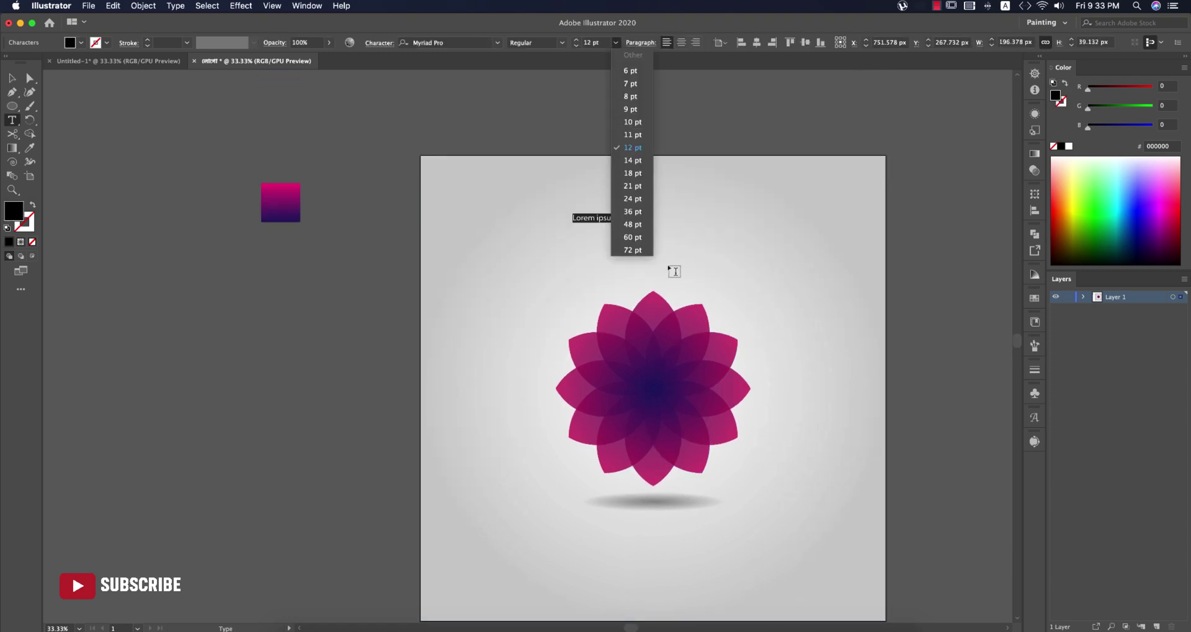
pyautogui.click(633, 250)
pyautogui.click(498, 42)
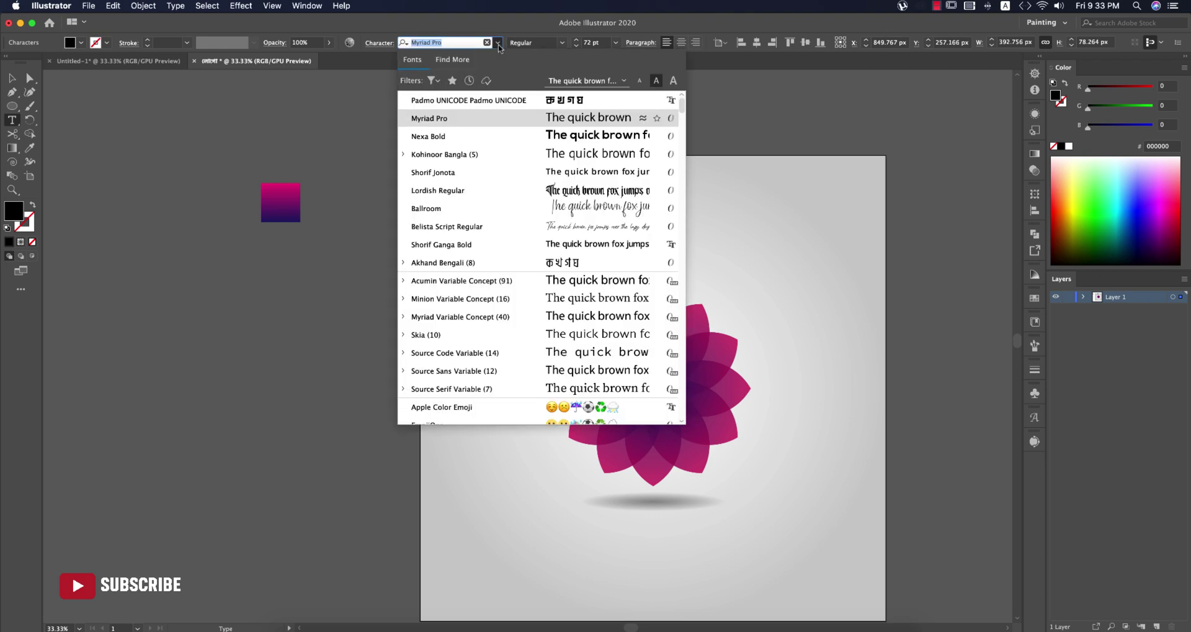
pyautogui.click(563, 103)
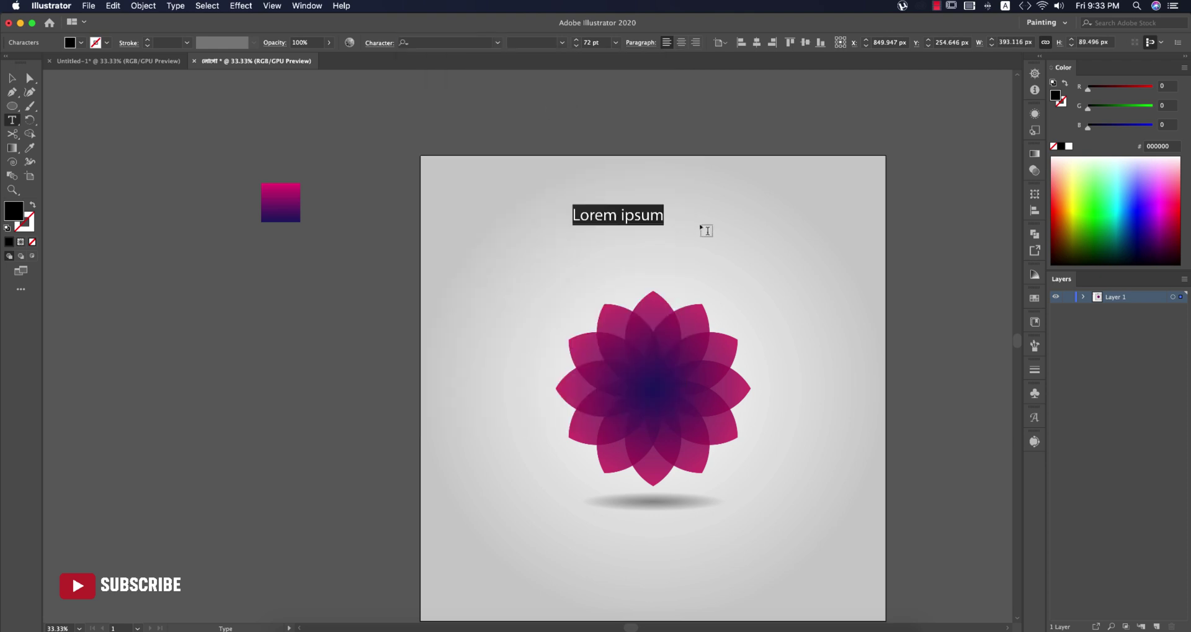
# Apply Padmo UNICODE to the Bengali title পদ্মাবতী and move it onto the flower's centre
pyautogui.press('Escape')
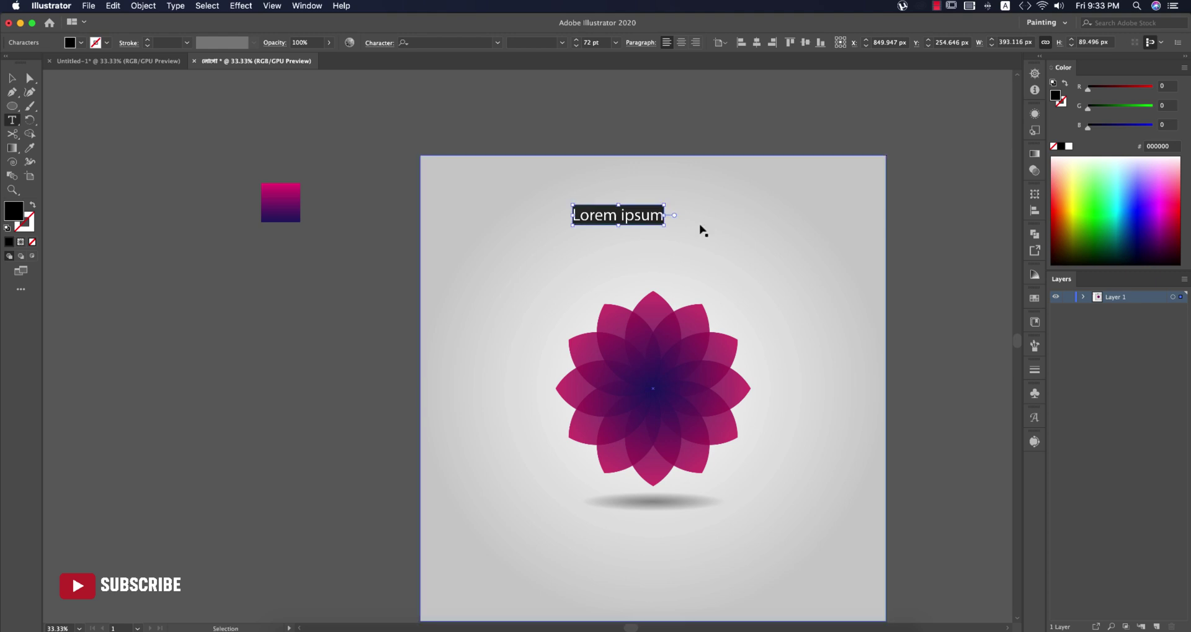
pyautogui.press('super+F12')
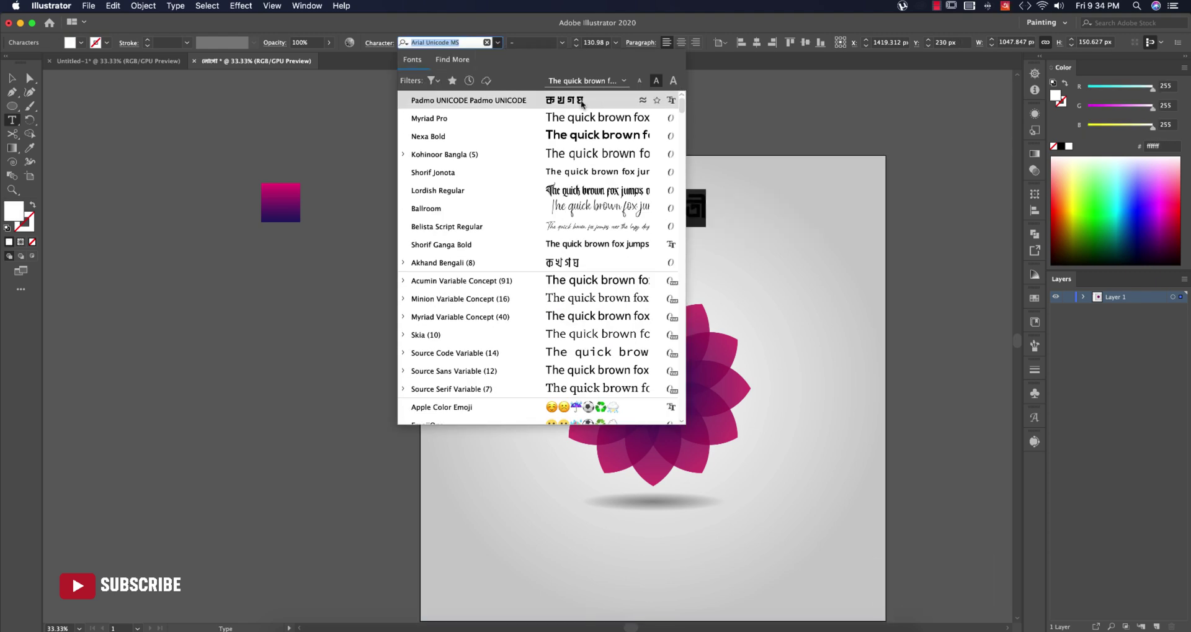
pyautogui.click(581, 103)
pyautogui.press('Escape')
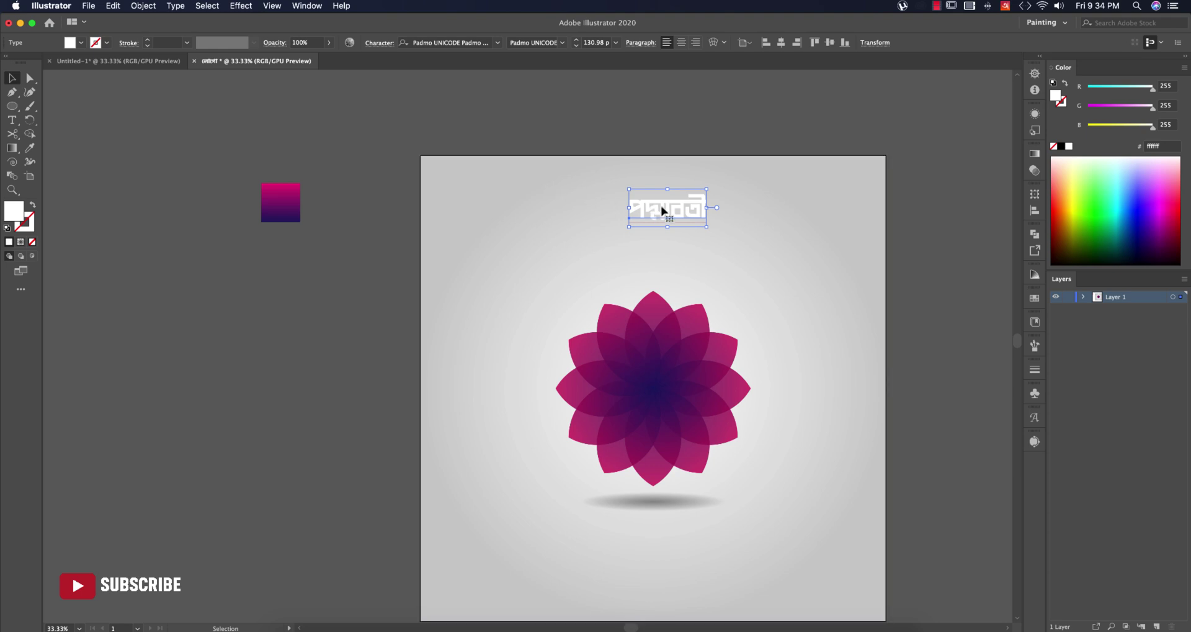
pyautogui.moveTo(662, 211); pyautogui.dragTo(651, 391)
pyautogui.keyDown('shift'); pyautogui.click(672, 378); pyautogui.keyUp('shift')
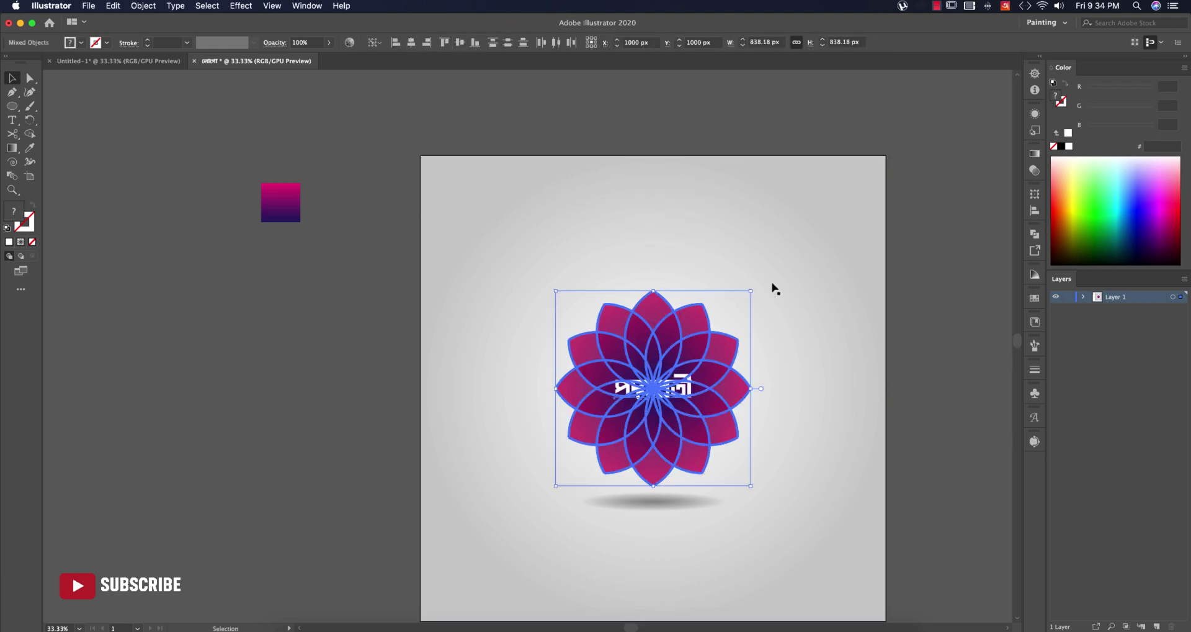
pyautogui.click(771, 287)
pyautogui.click(681, 387)
pyautogui.scroll(2, 680, 387)
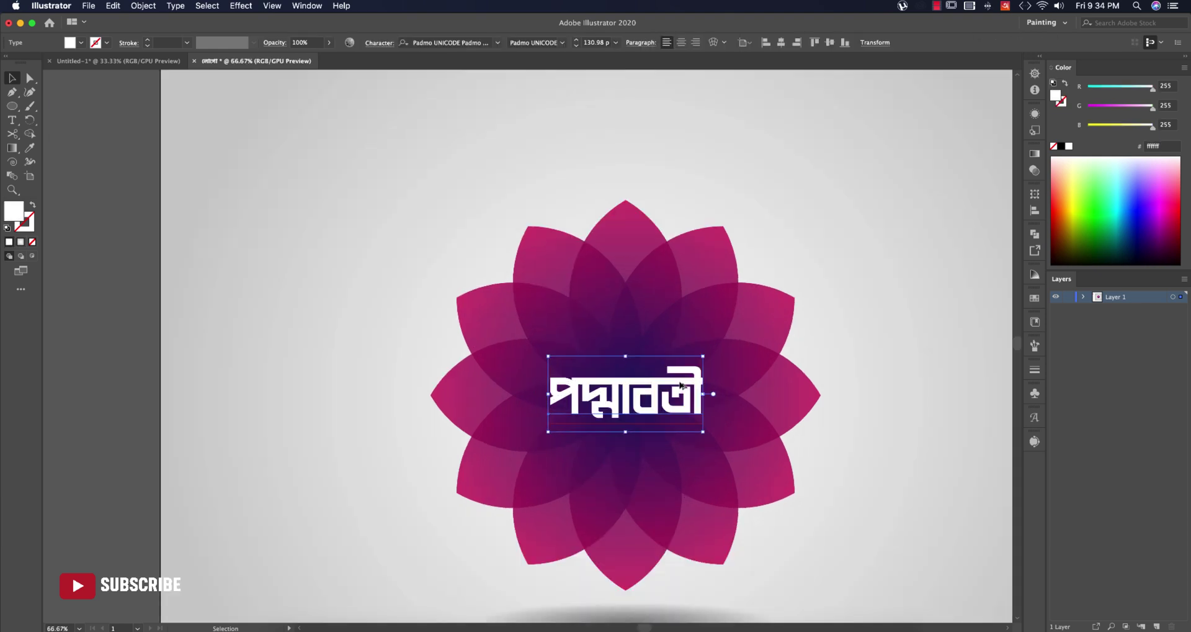
# Add a Multiply drop shadow to the title: 26% opacity, 7 px X/Y offsets, 5 px blur
pyautogui.click(241, 6)
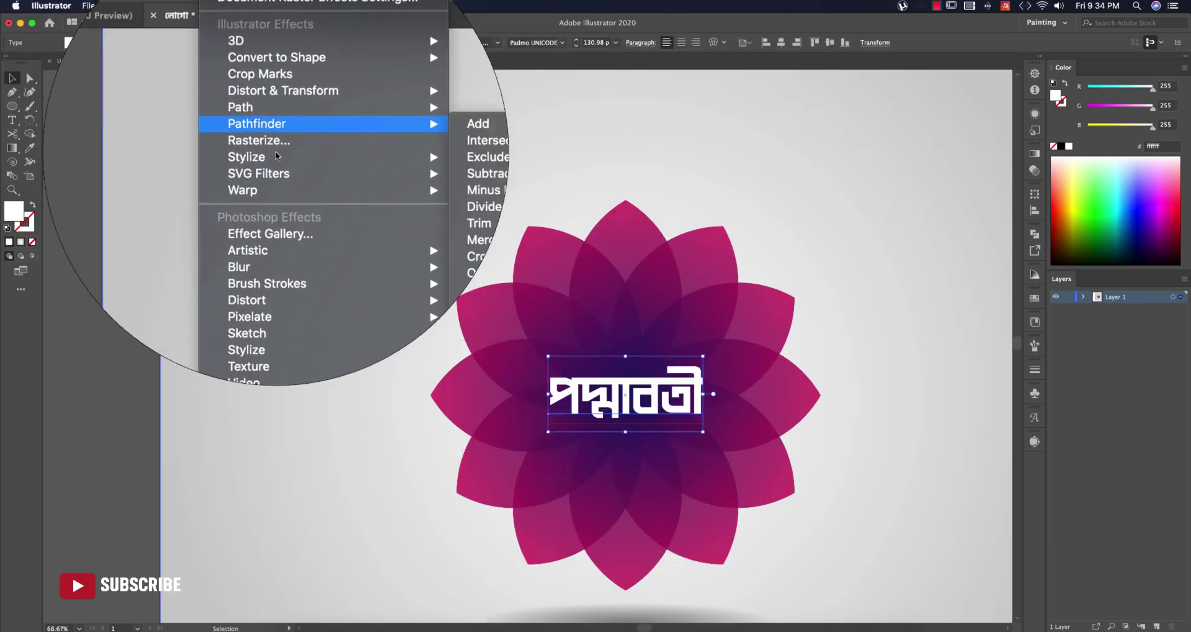
pyautogui.moveTo(267, 154)
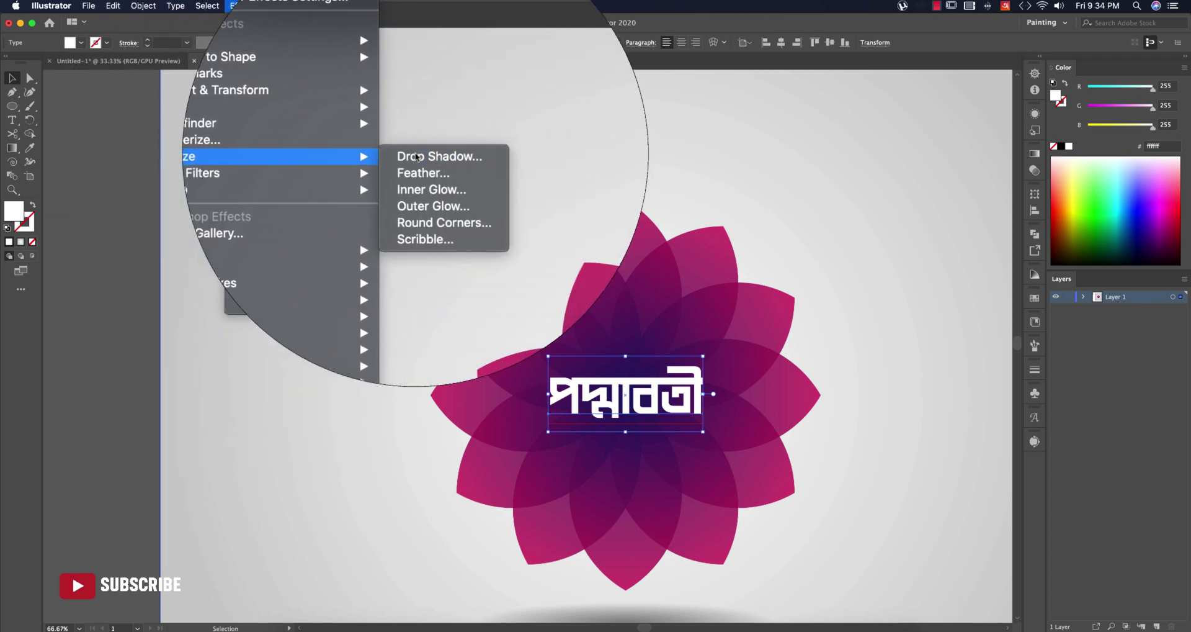
pyautogui.click(435, 155)
pyautogui.click(814, 274)
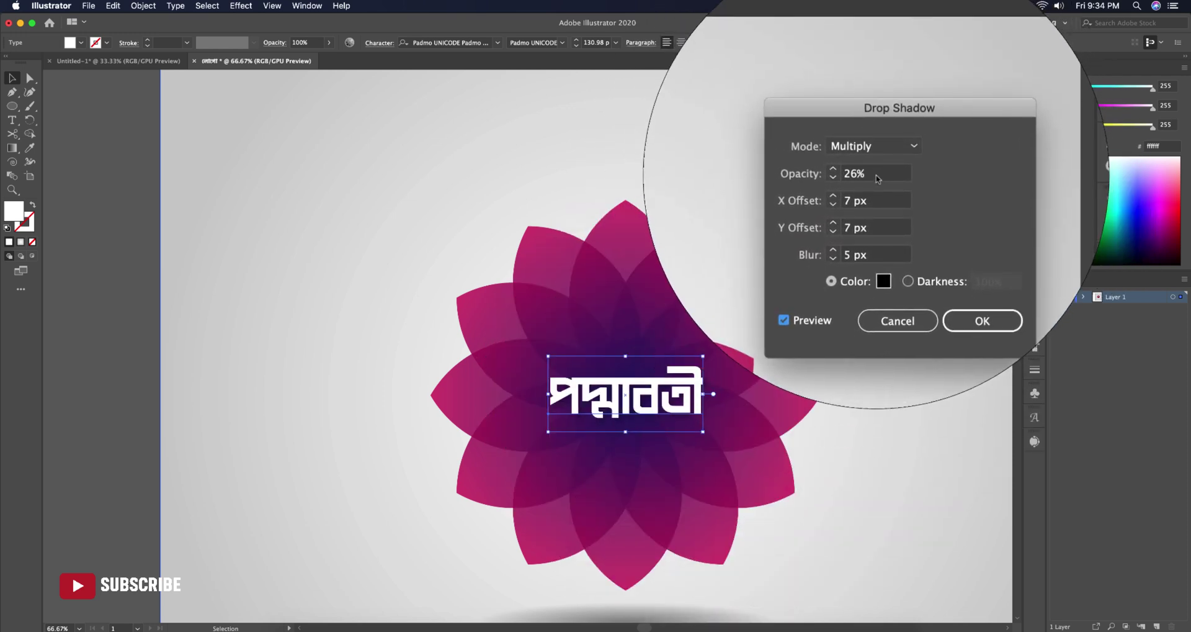
pyautogui.click(878, 198)
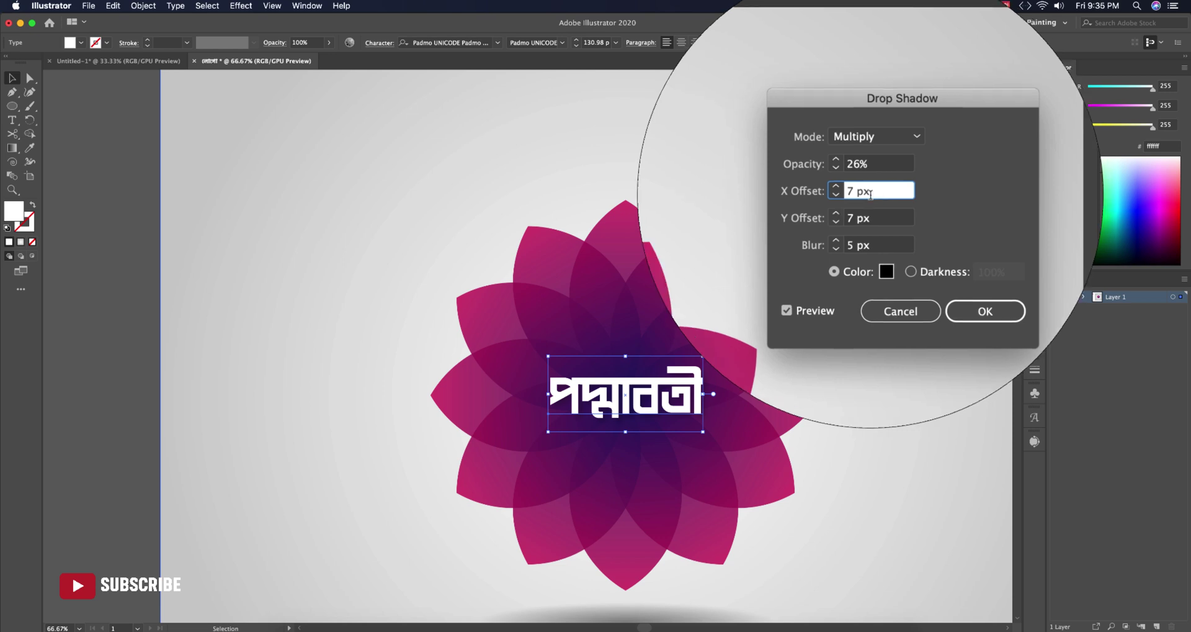
pyautogui.click(876, 210)
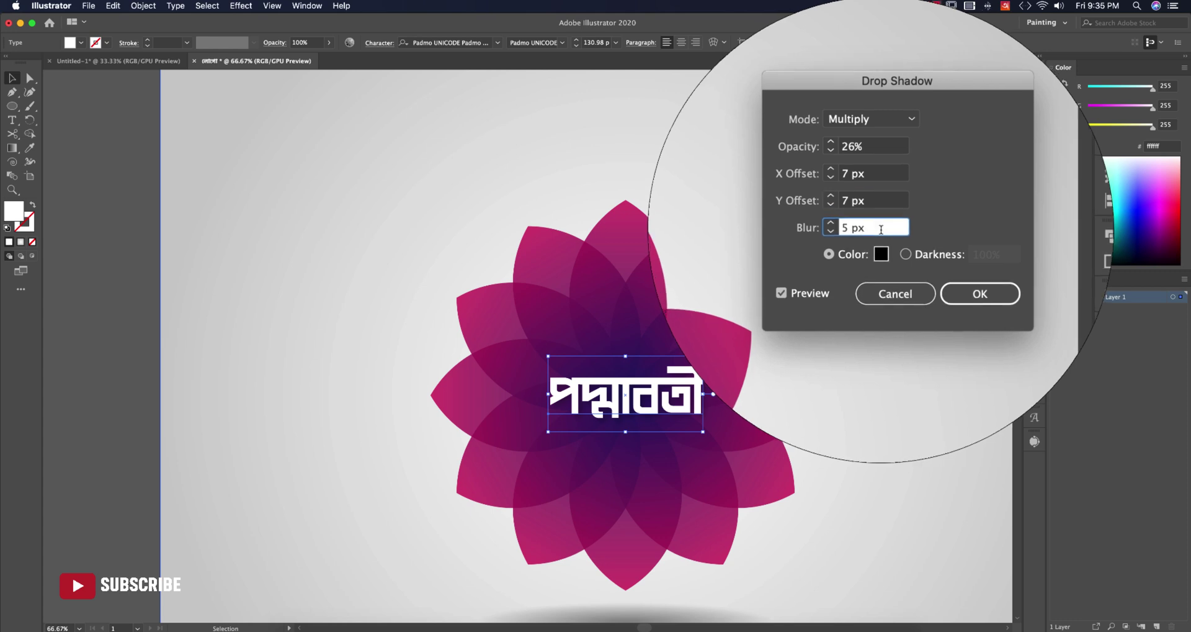
pyautogui.click(968, 275)
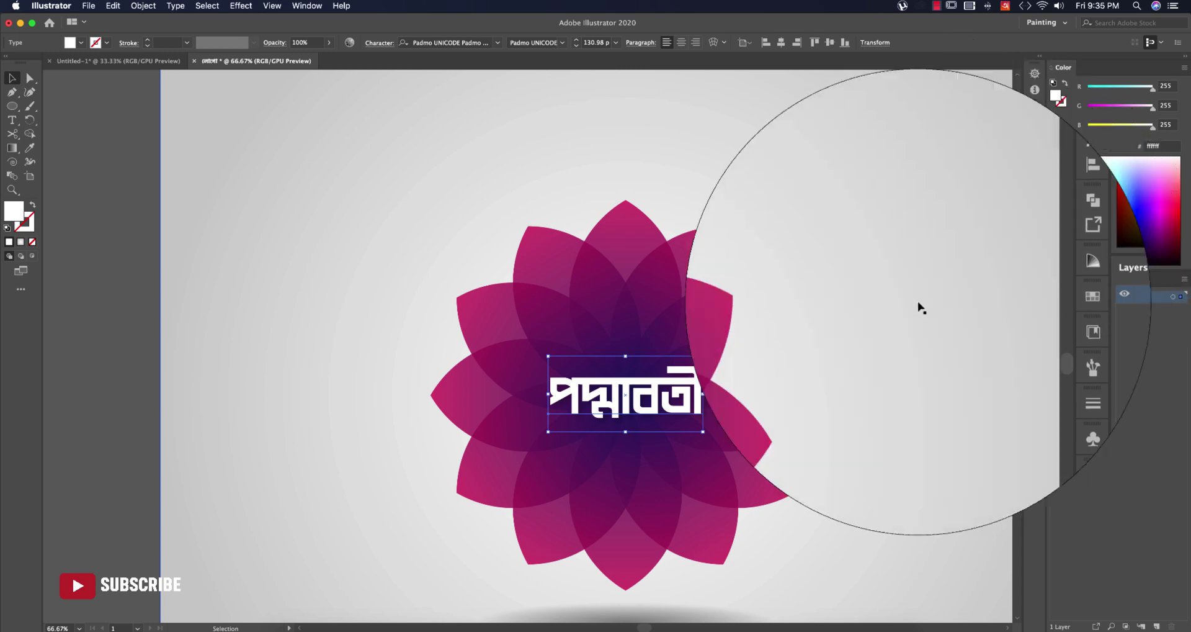
pyautogui.press('super+a')
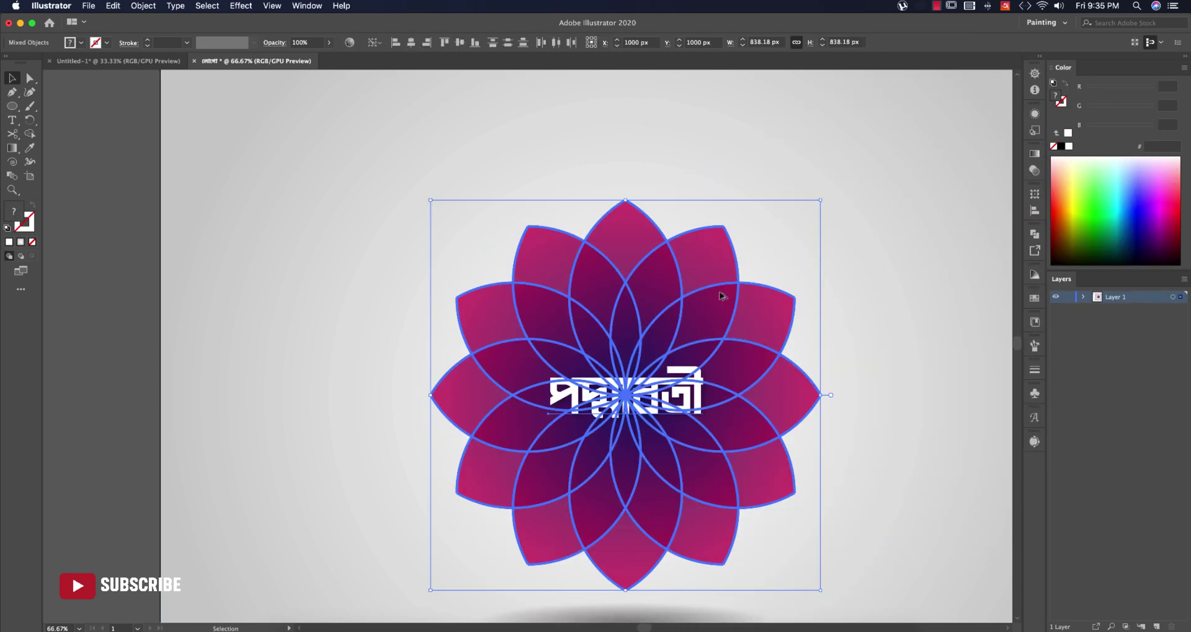
pyautogui.press('super+minus')
pyautogui.press('super+minus')
pyautogui.click(927, 366)
pyautogui.moveTo(928, 320); pyautogui.dragTo(840, 341)
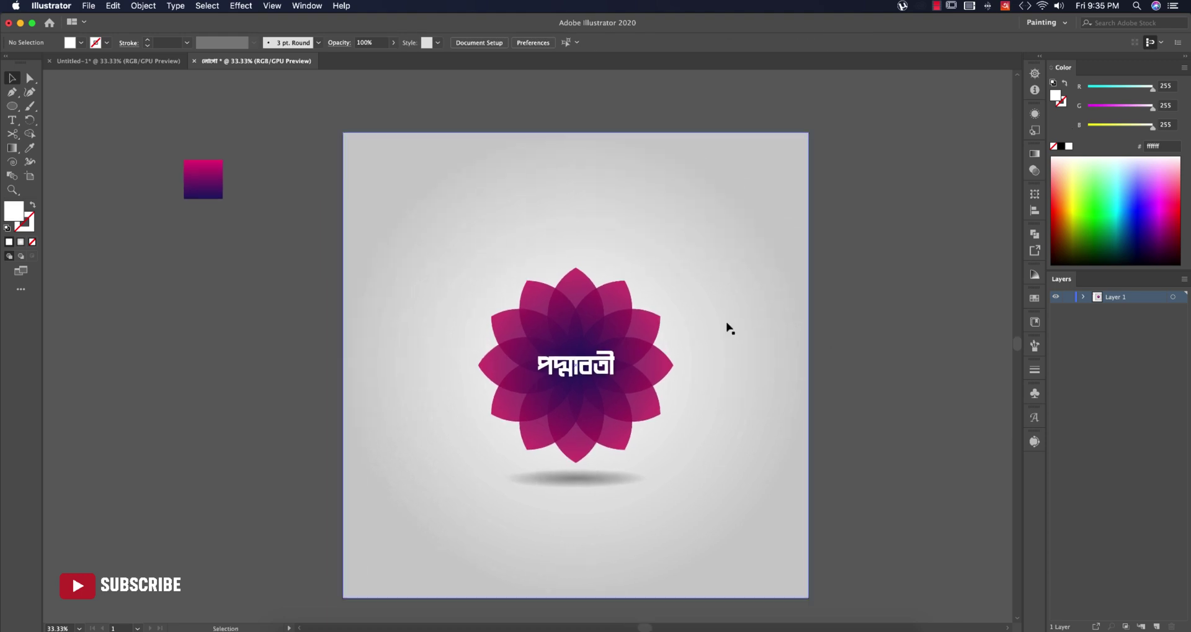